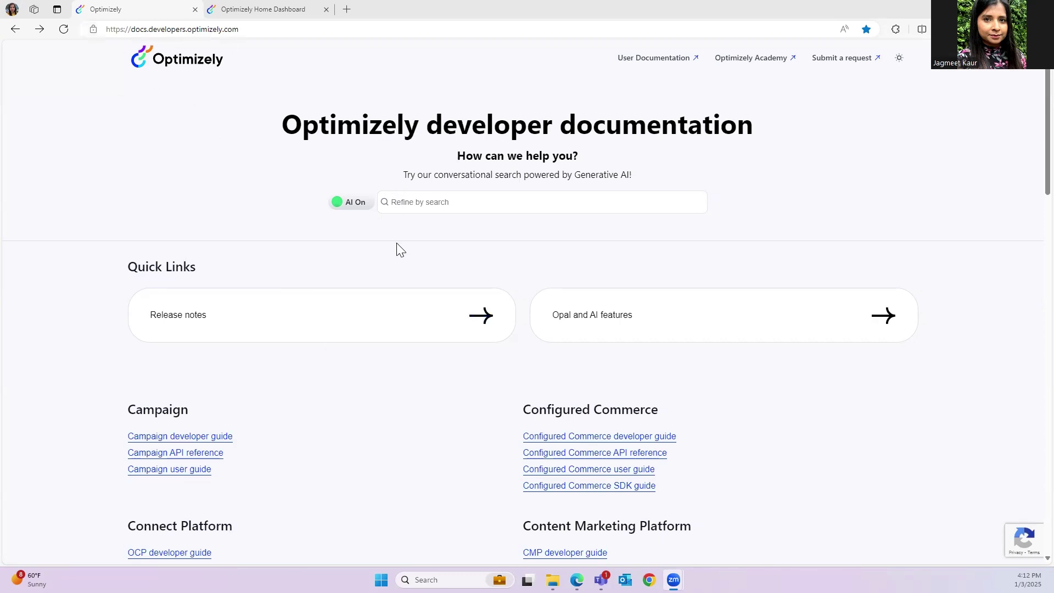
Find the Content Management System (SaaS) section in the developer documentation and open the CMS (SaaS) documentation
scroll(400, 250, "down", 5)
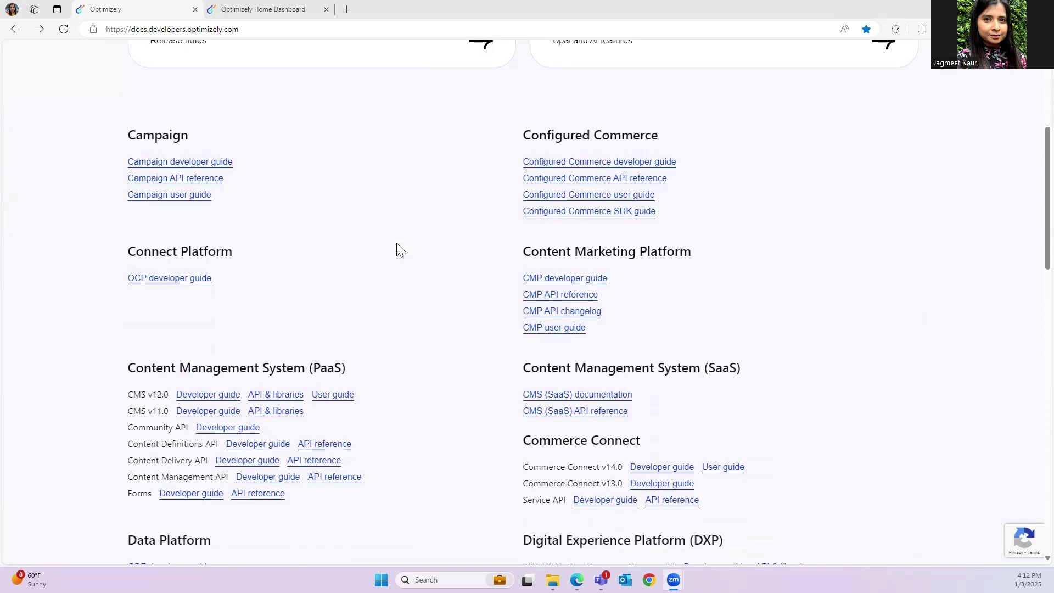
scroll(400, 250, "down", 1)
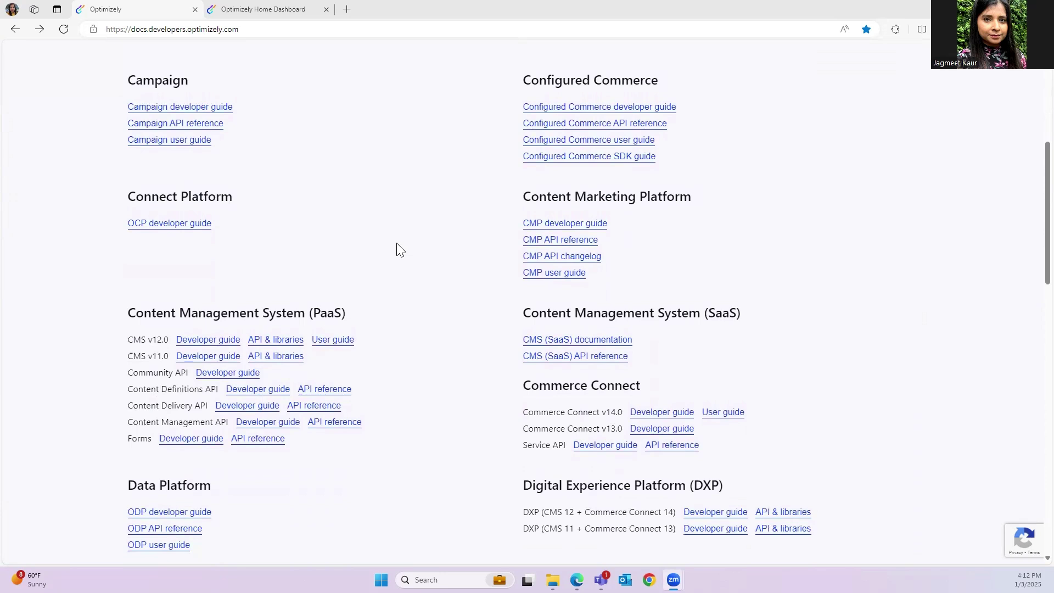
left_click_drag(517, 318, 746, 322)
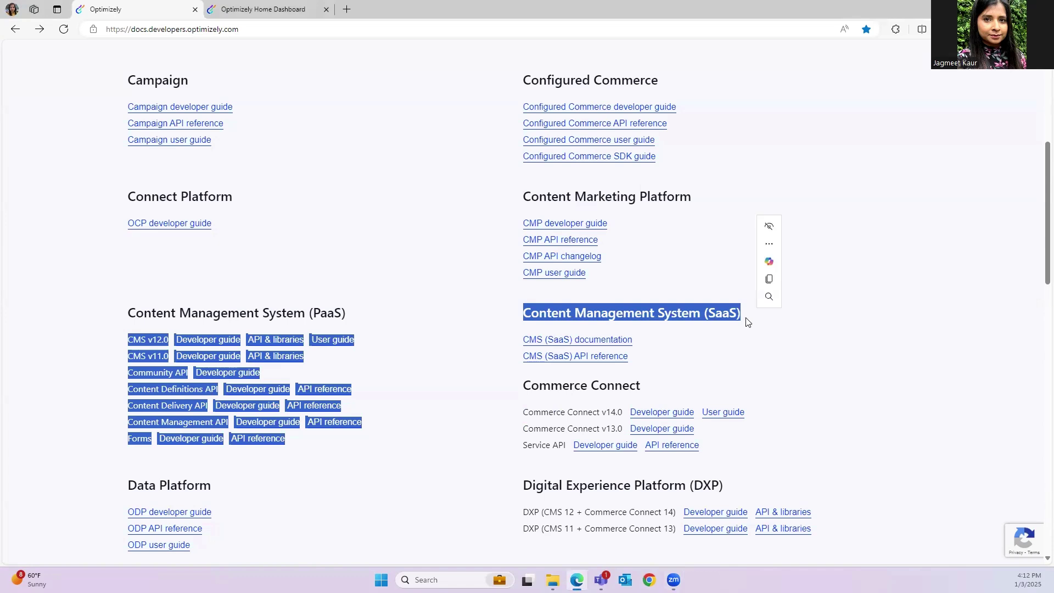
left_click(818, 301)
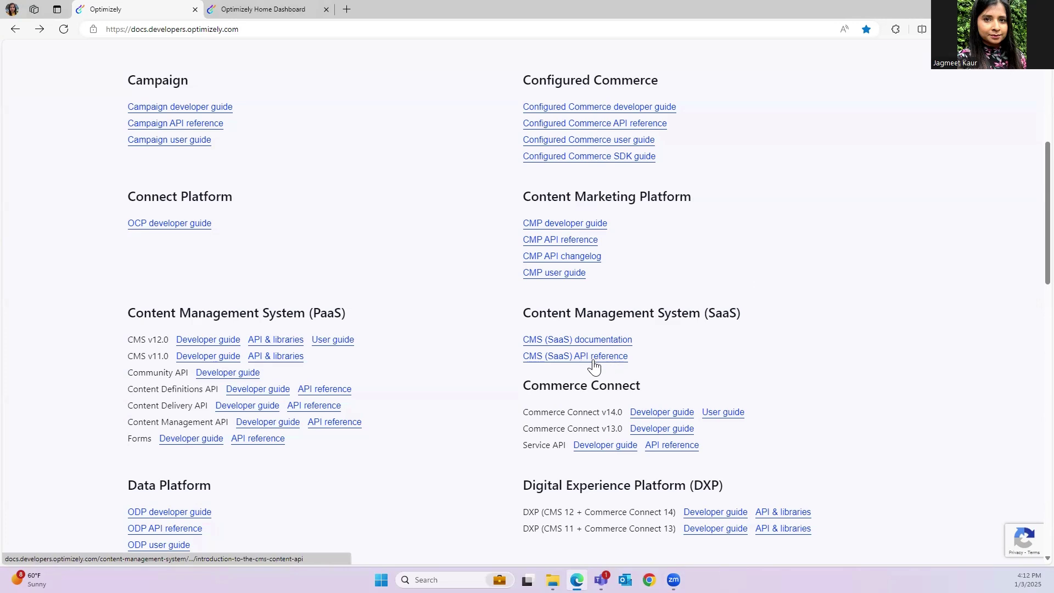
left_click(592, 341)
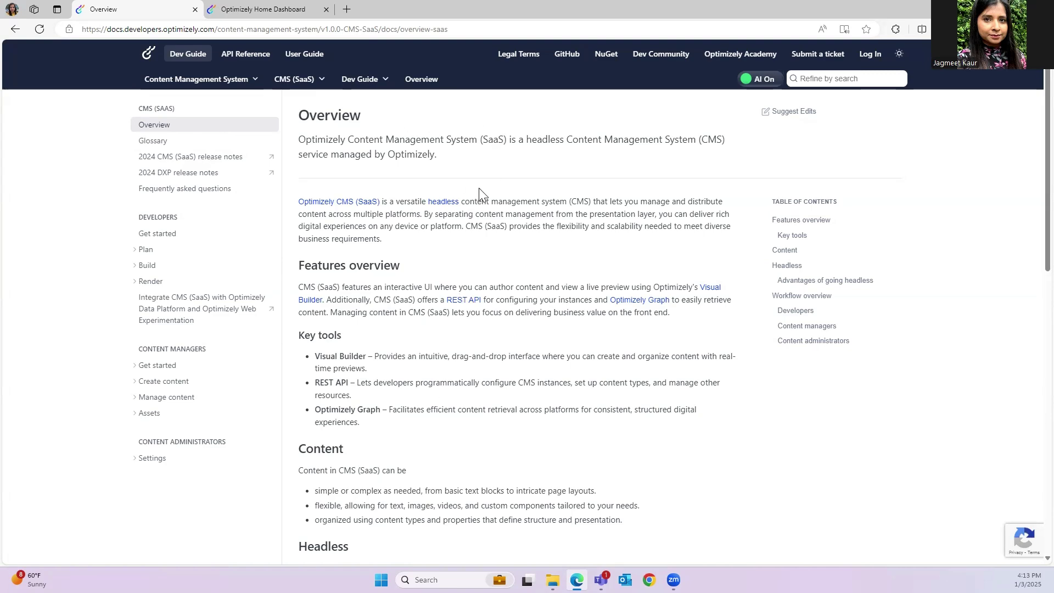
Read through the CMS (SaaS) Overview page and locate the Developers section of the guide's navigation
scroll(375, 316, "down", 2)
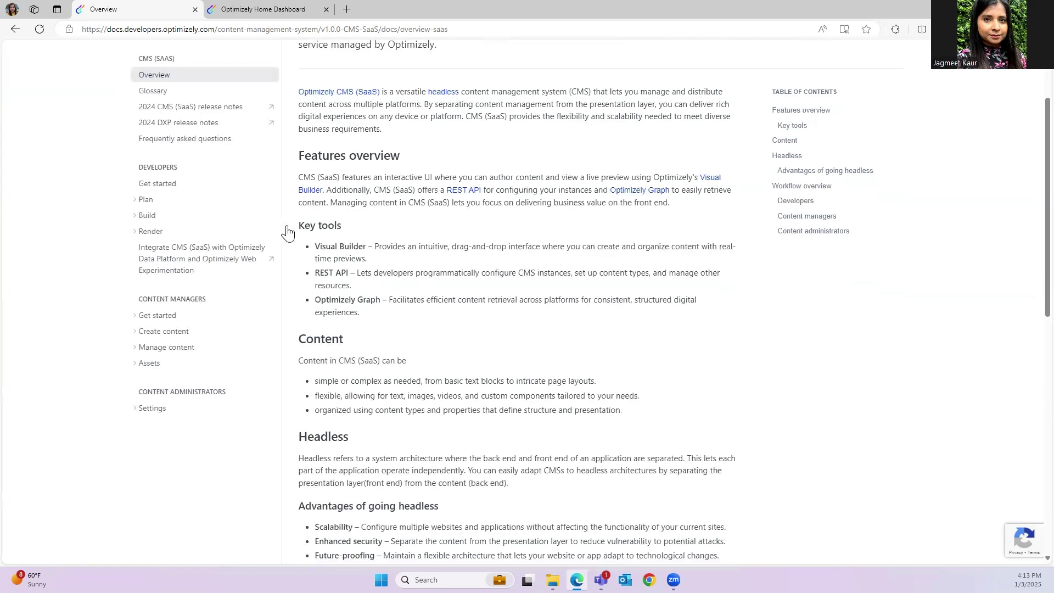
scroll(359, 345, "down", 3)
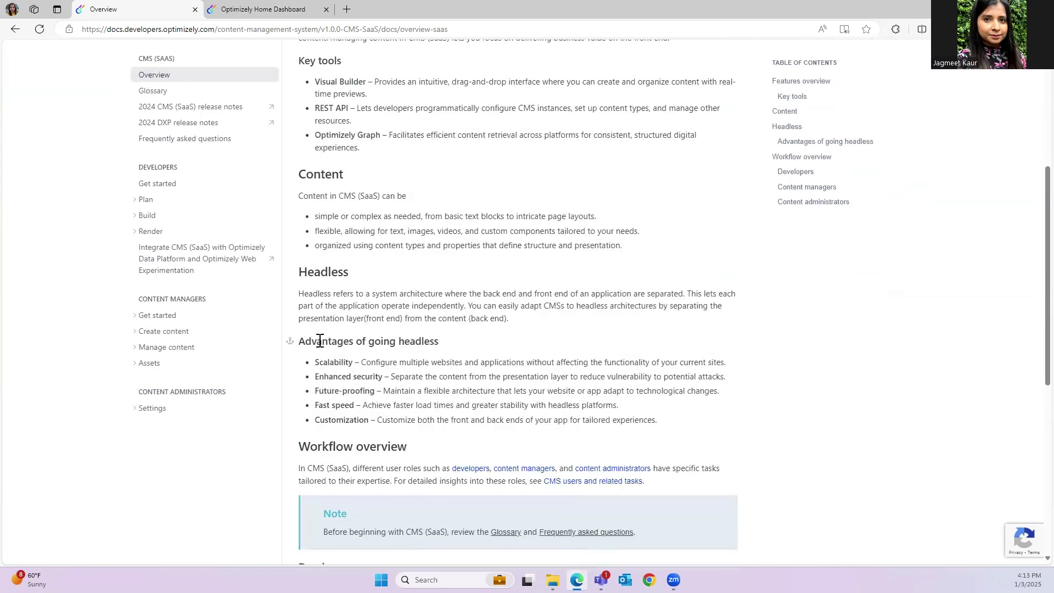
scroll(401, 364, "down", 3)
scroll(385, 367, "down", 3)
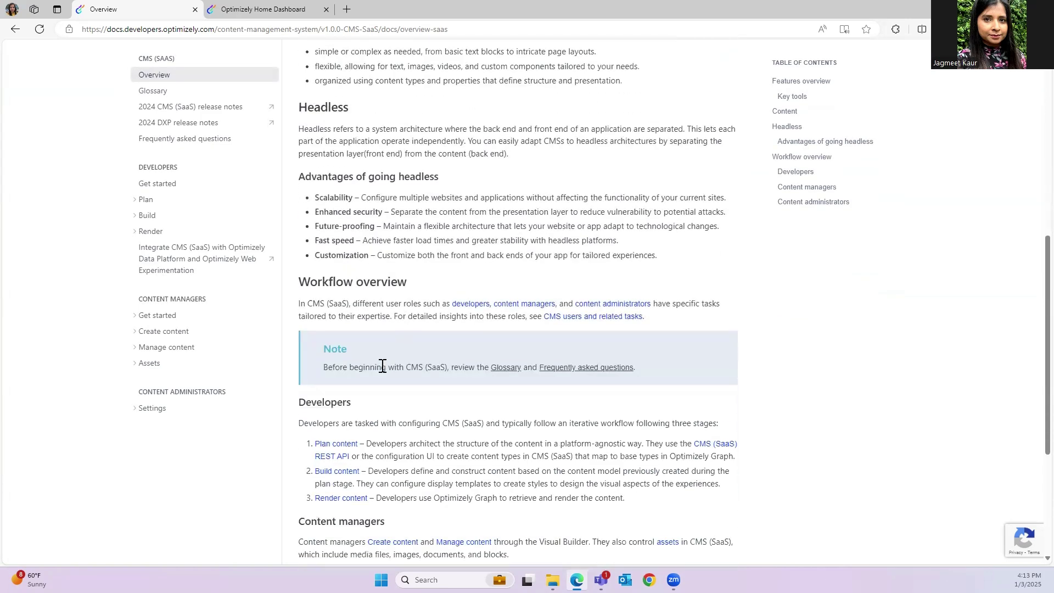
scroll(284, 343, "up", 4)
scroll(287, 344, "up", 8)
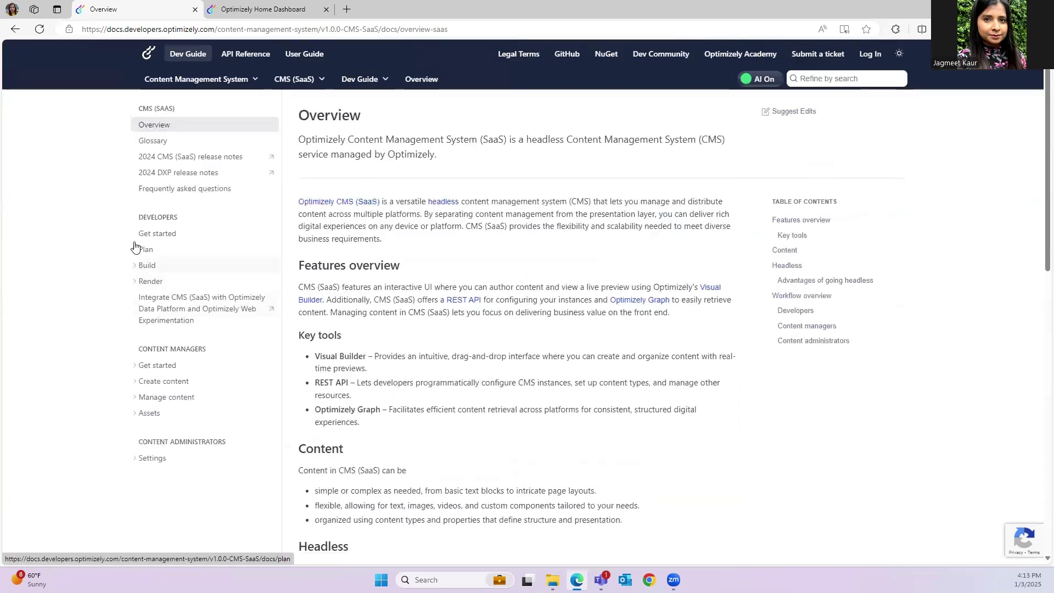
left_click_drag(138, 217, 177, 217)
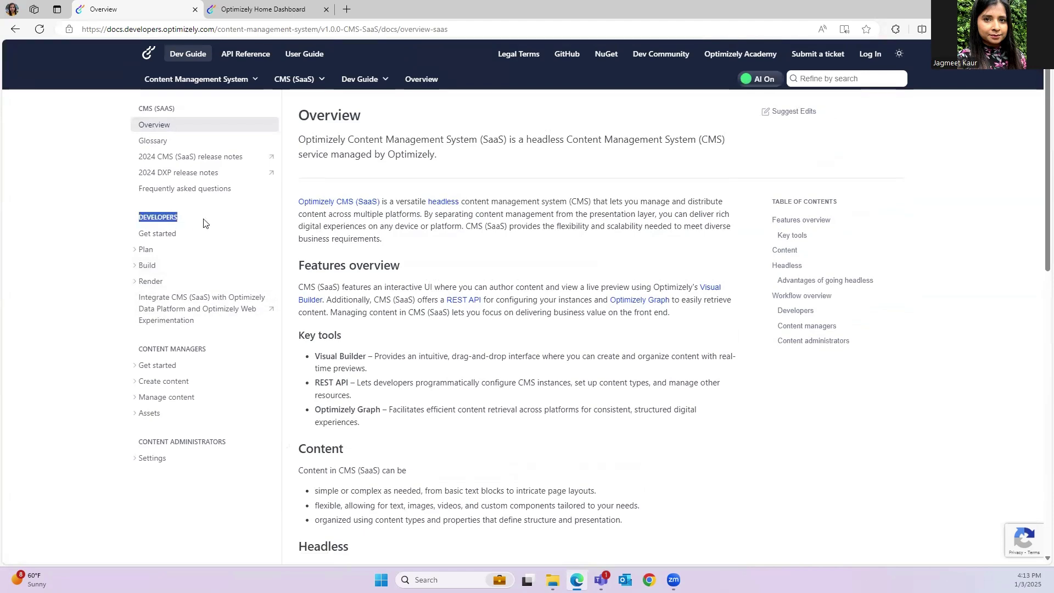
left_click(80, 230)
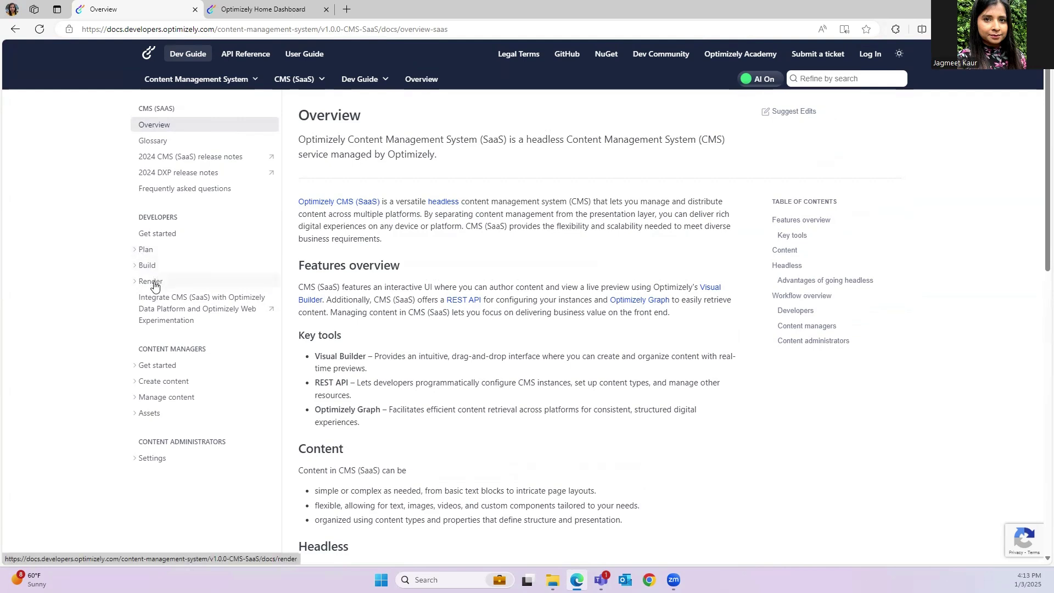
Expand the Plan topics for developers and open the repository for creating a demo site using CMS (SaaS) and Vercel
left_click(141, 253)
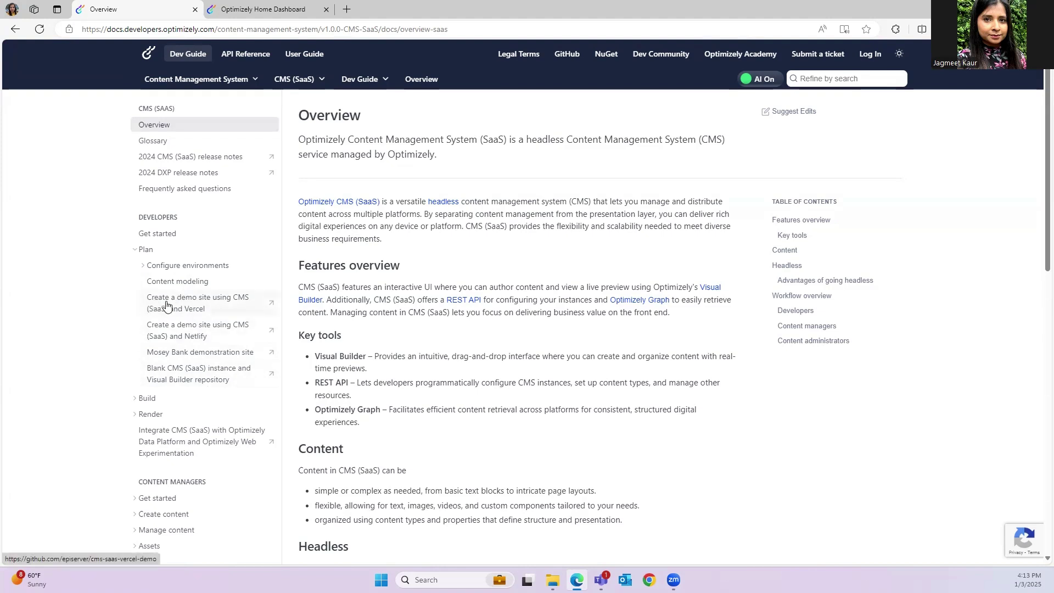
left_click(201, 311)
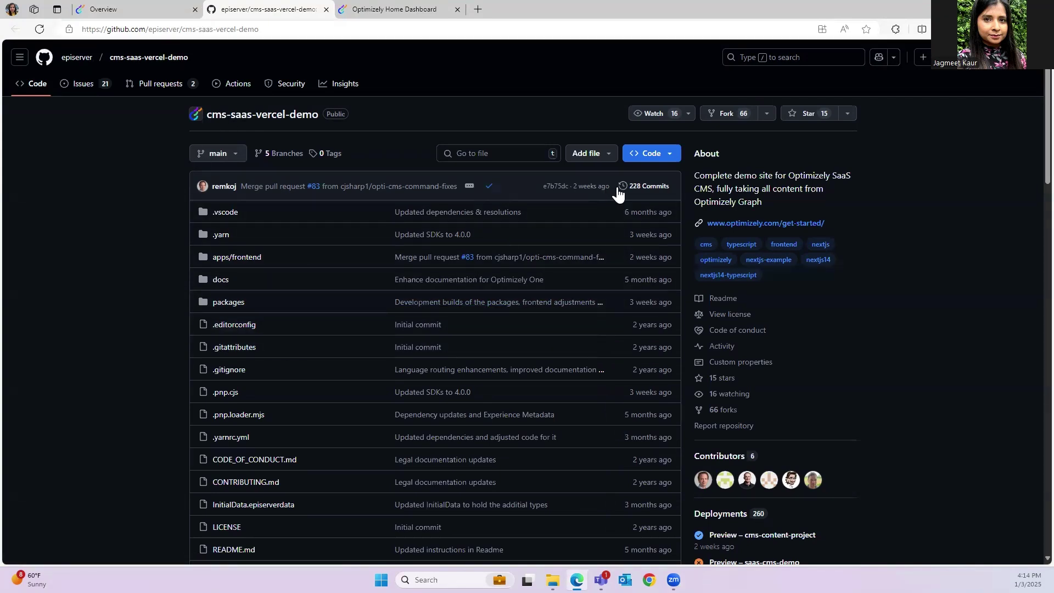
left_click_drag(607, 187, 566, 188)
Return to the CMS (SaaS) documentation, open the 2024 CMS (SaaS) release notes and review the most recent entry
left_click(150, 8)
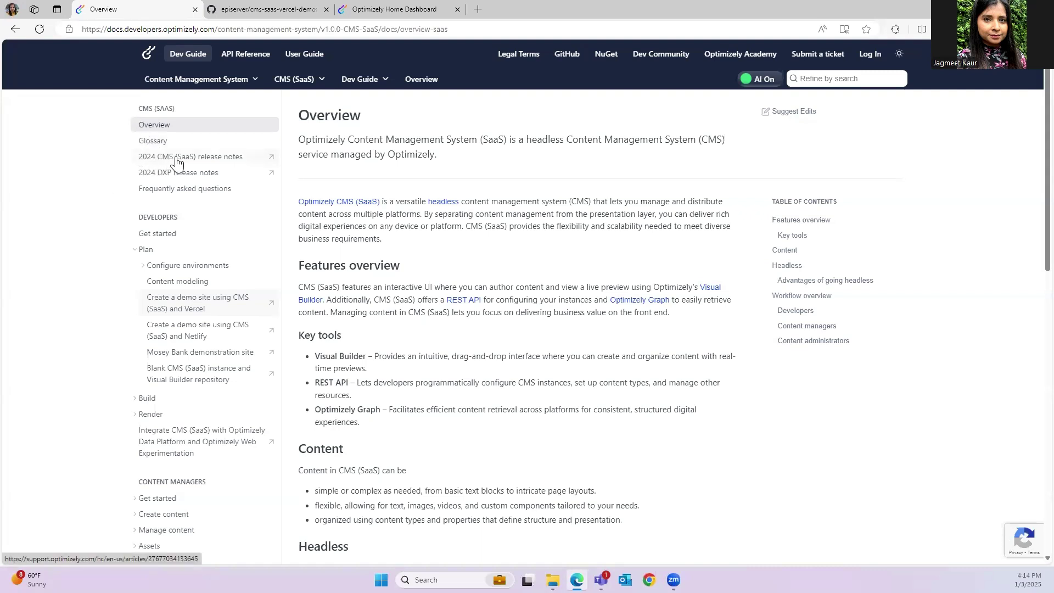
left_click(226, 160)
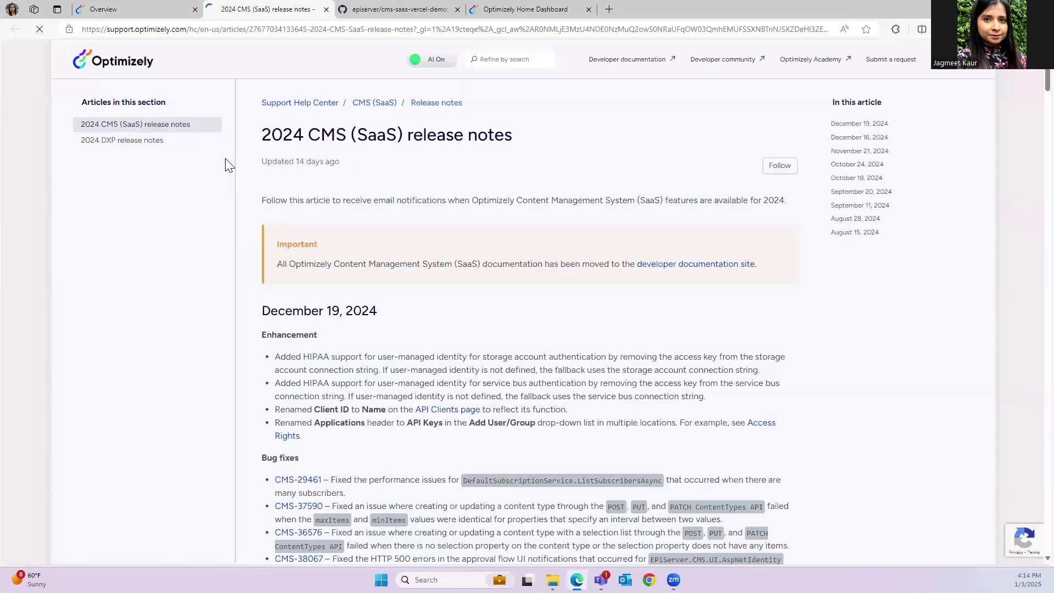
scroll(351, 276, "down", 2)
scroll(352, 275, "up", 2)
scroll(354, 281, "down", 1)
scroll(354, 281, "up", 1)
scroll(351, 283, "down", 1)
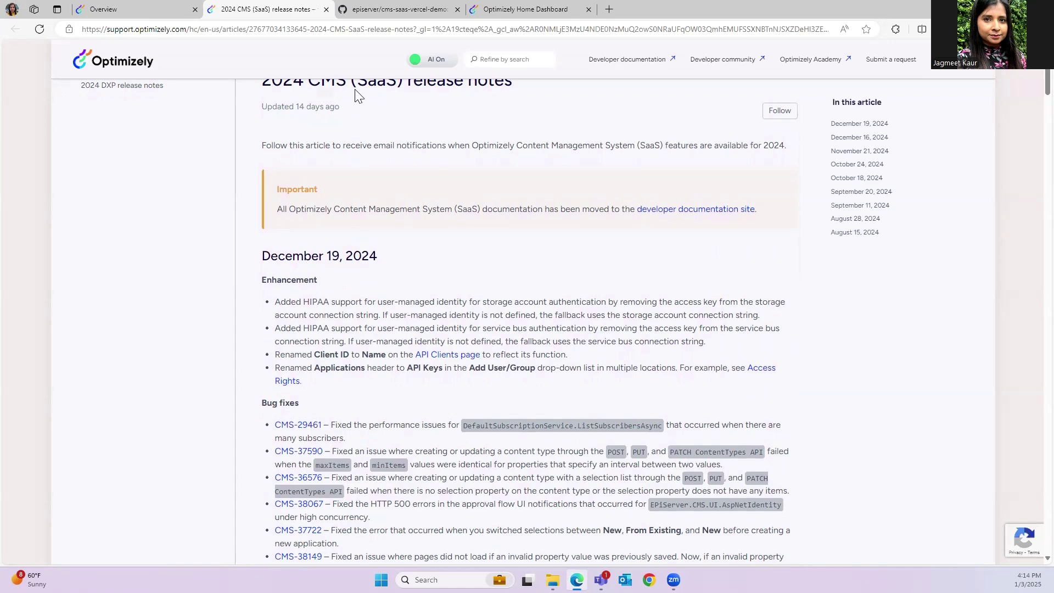
Go back to the cms-saas-vercel-demo repository and copy its HTTPS clone URL
left_click(371, 15)
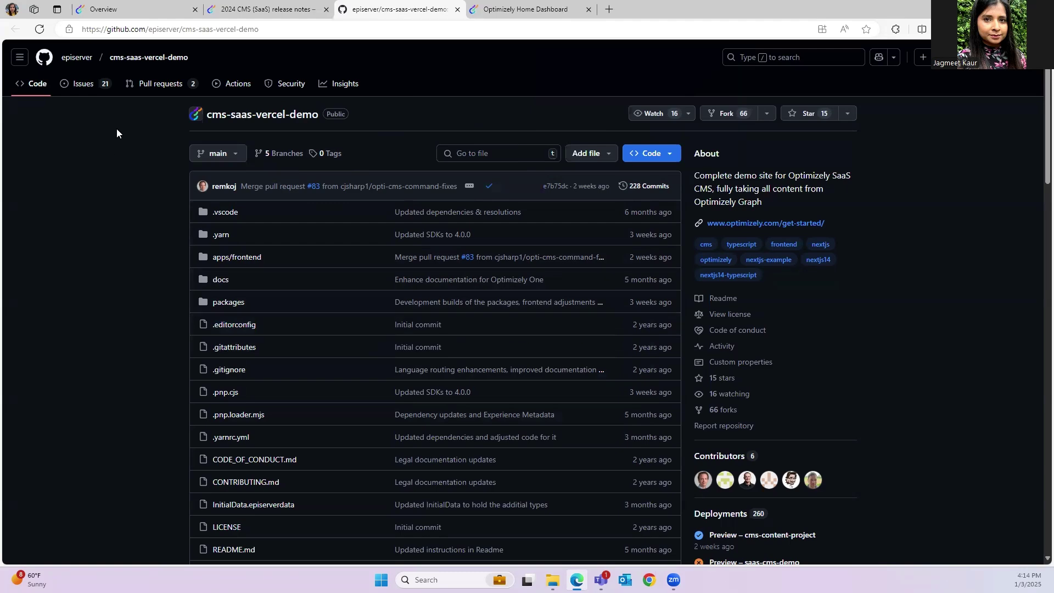
left_click(151, 11)
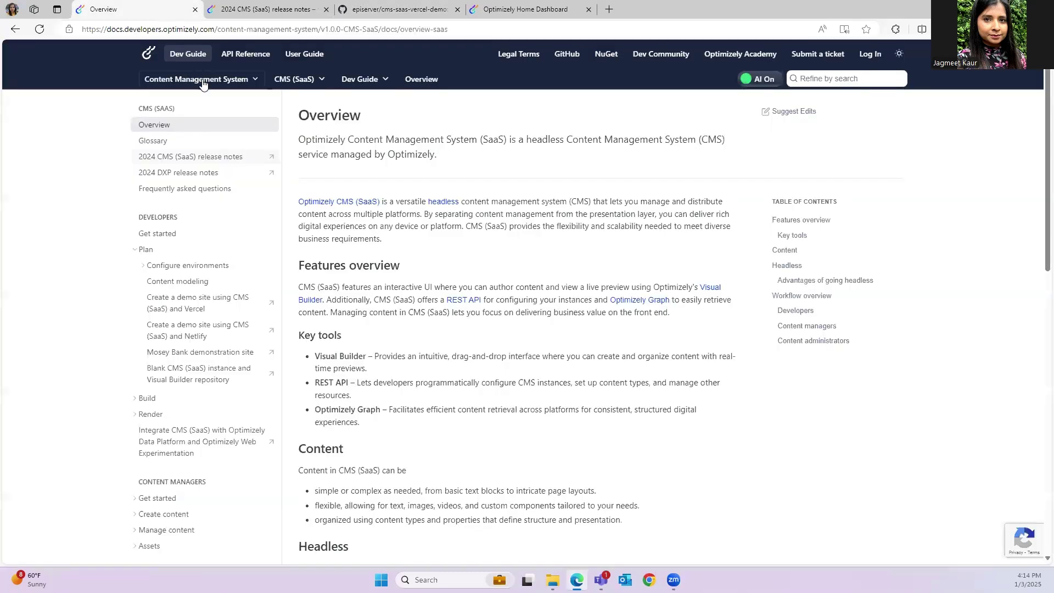
left_click(402, 9)
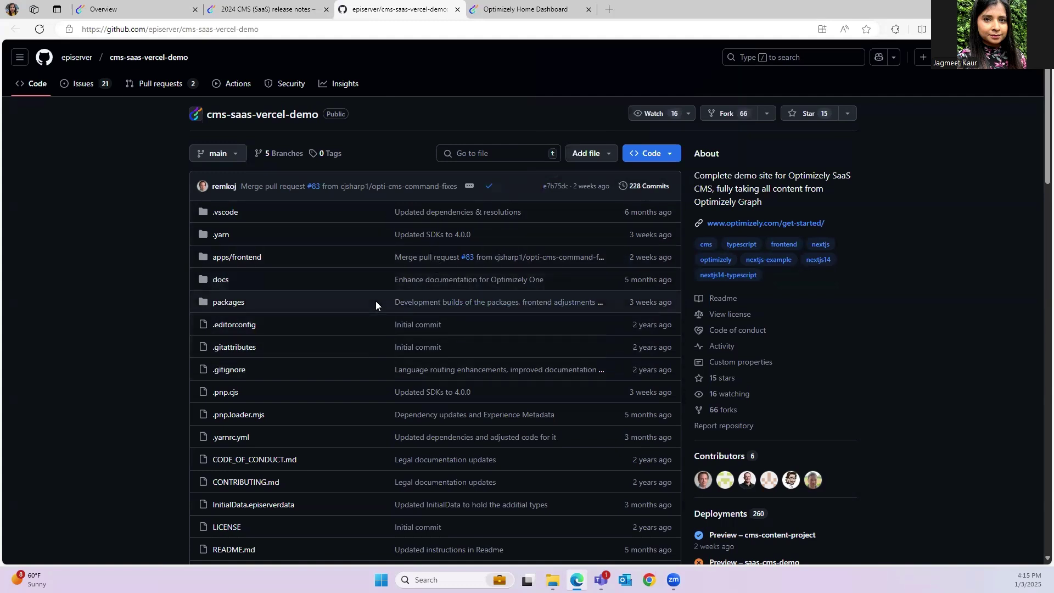
left_click(678, 156)
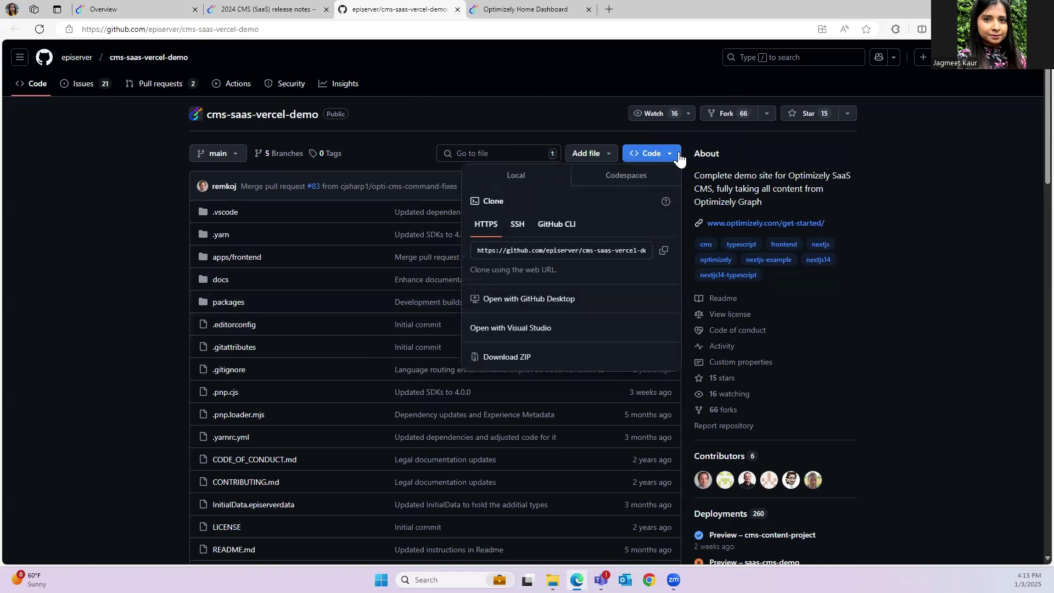
left_click(663, 251)
key("super+e")
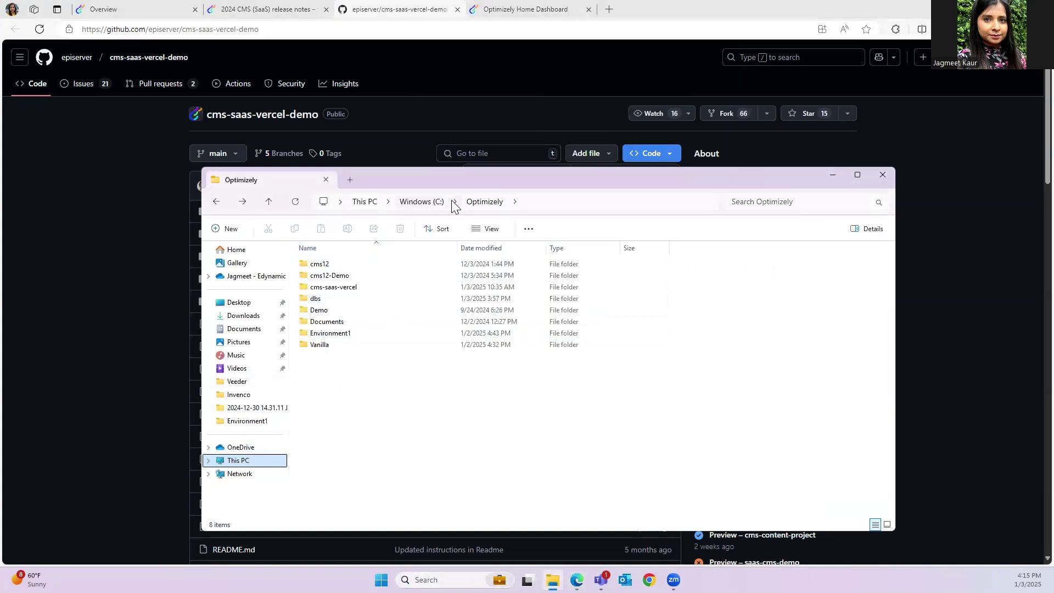
left_click(395, 378)
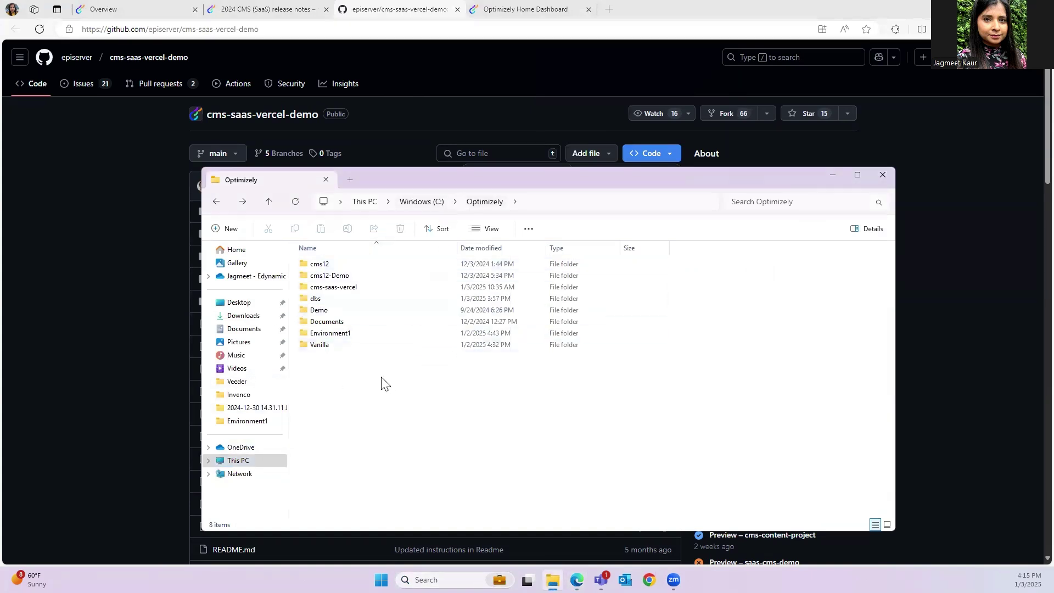
right_click(417, 409)
left_click(419, 515)
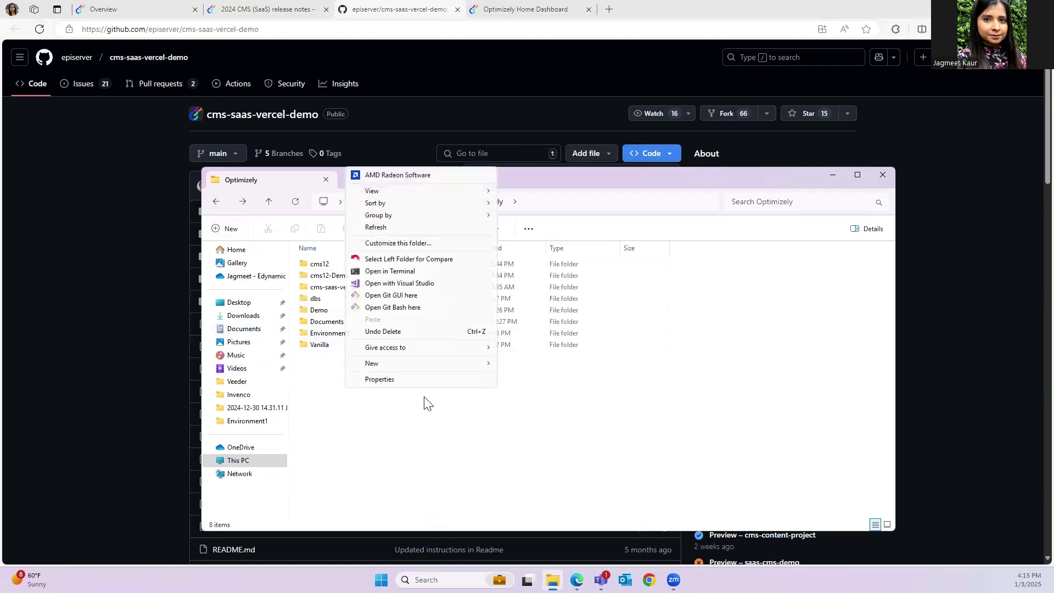
left_click(394, 295)
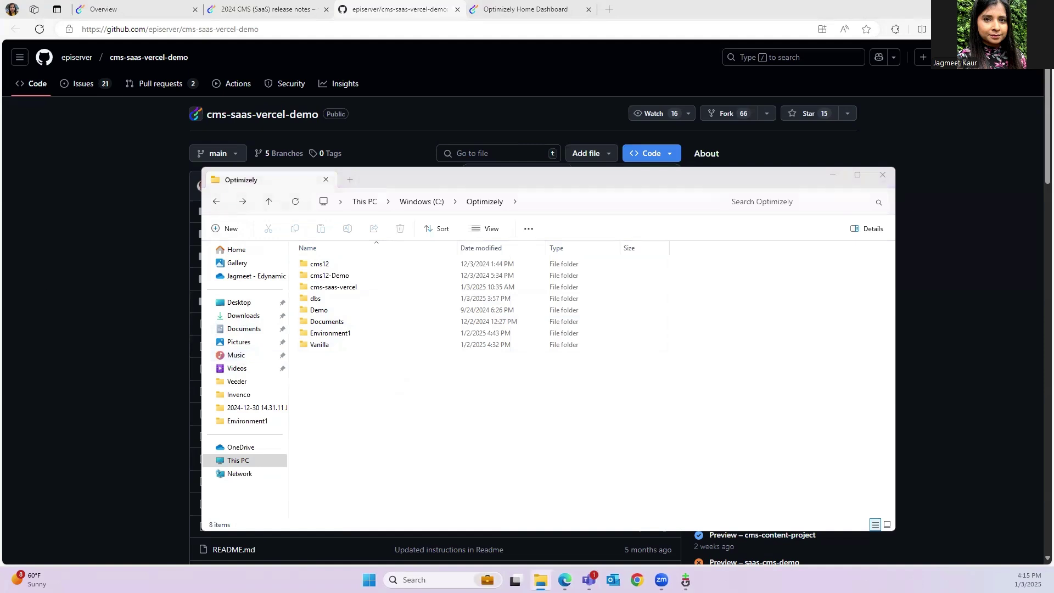
left_click(596, 286)
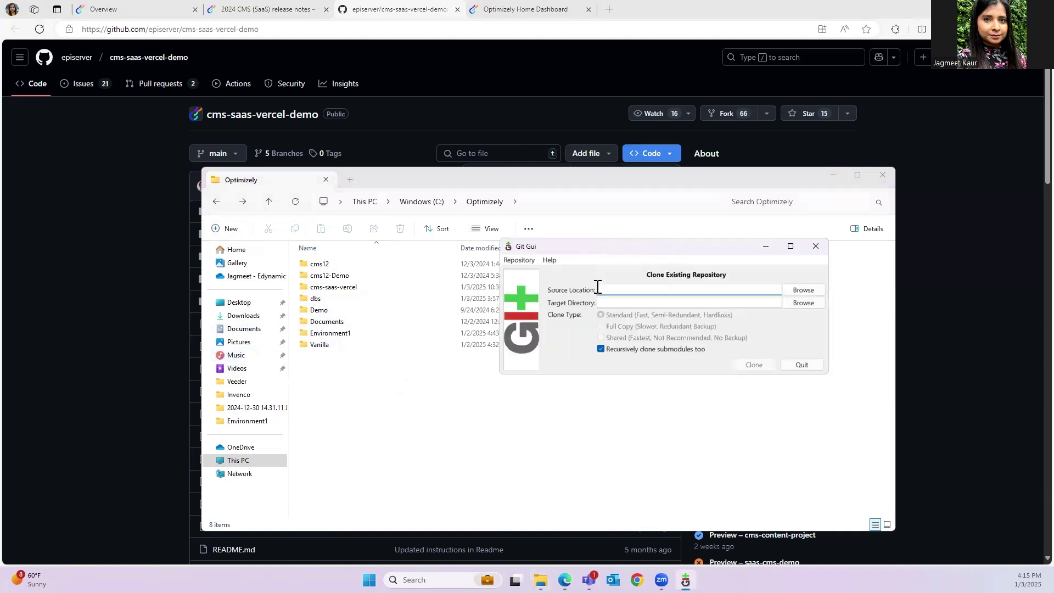
key("ctrl+v")
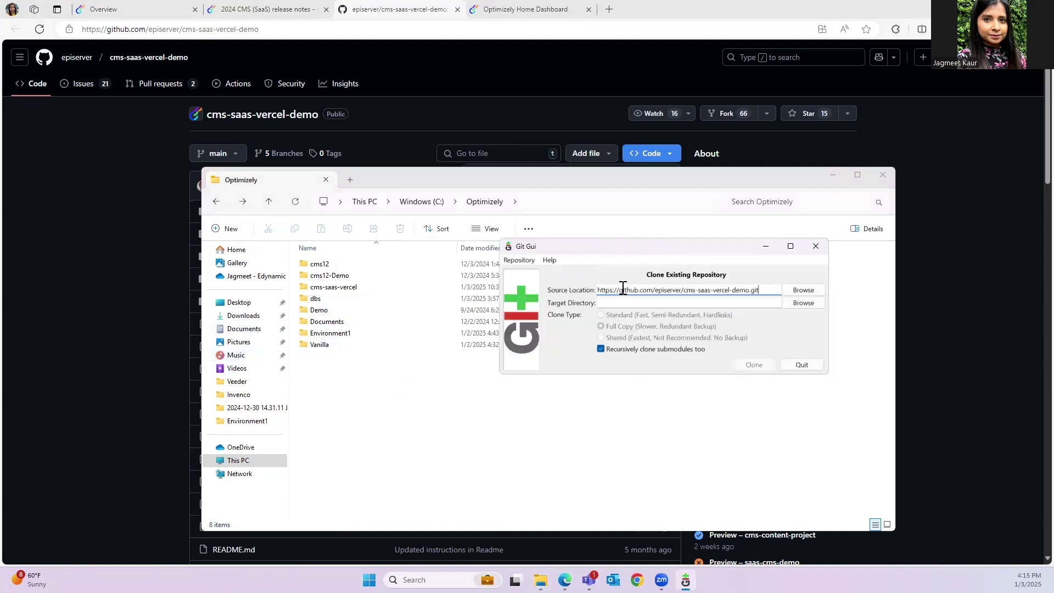
Set the clone's target directory to C:\Optimizely\yt-saas-cms, clone the repository and close Git GUI when it finishes
left_click(569, 201)
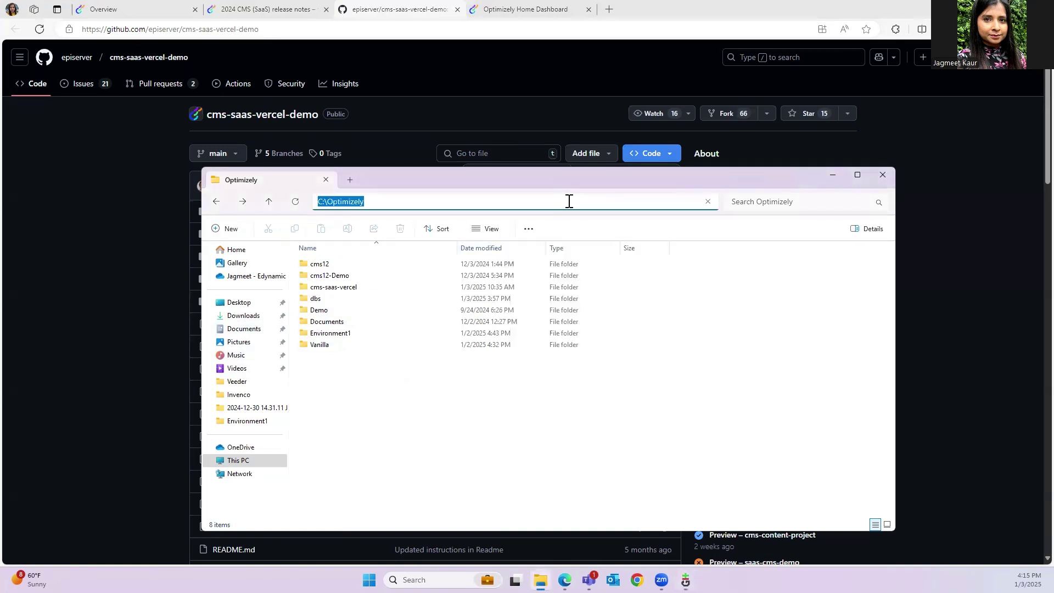
left_click(630, 304)
key("ctrl+v")
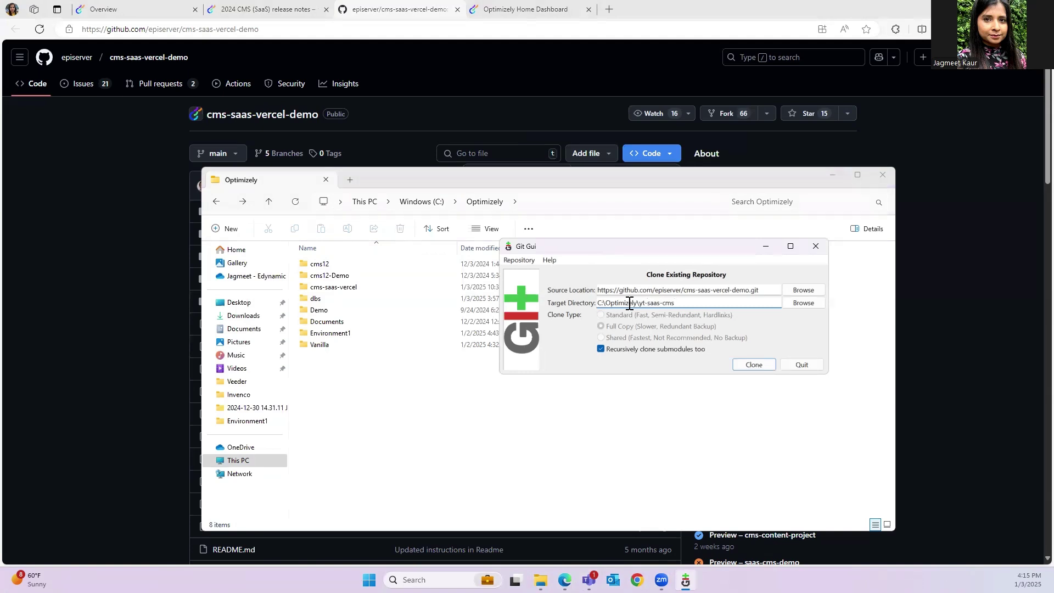
left_click(751, 365)
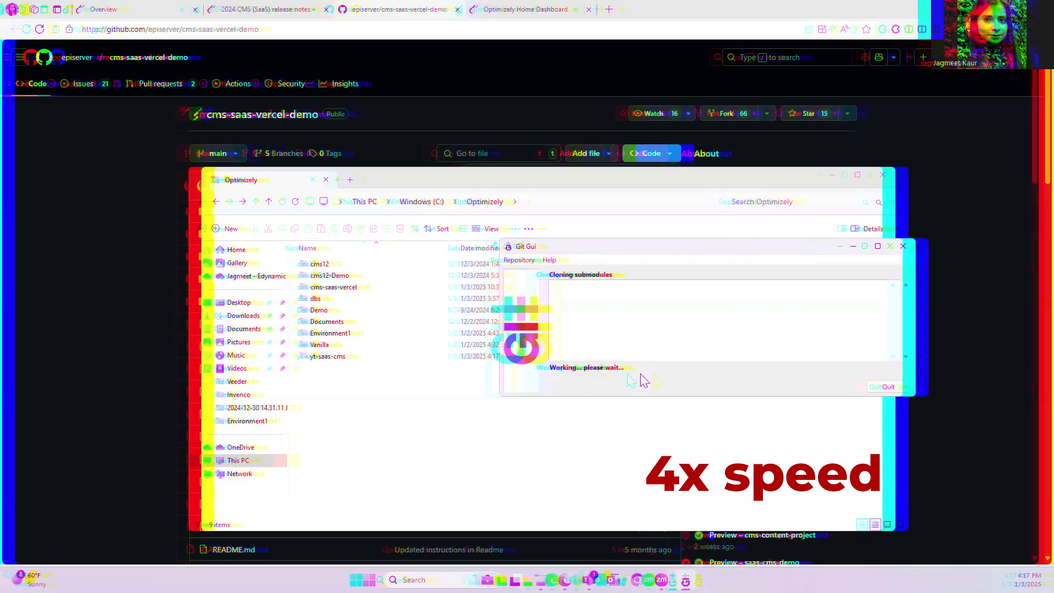
left_click(969, 246)
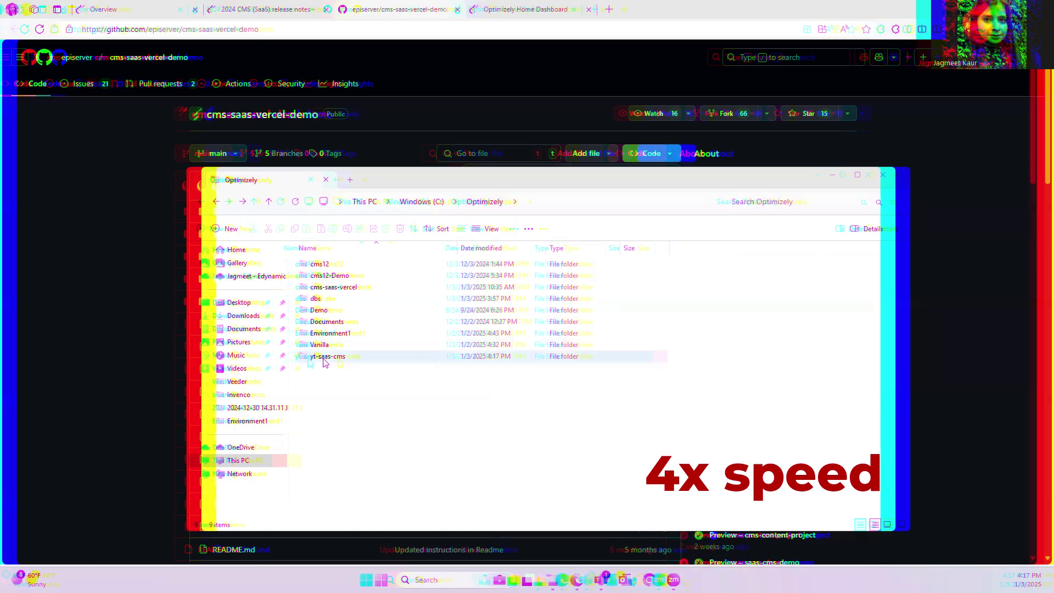
Open the cloned yt-saas-cms folder in Visual Studio Code and maximize the window
key("super")
type("vscode")
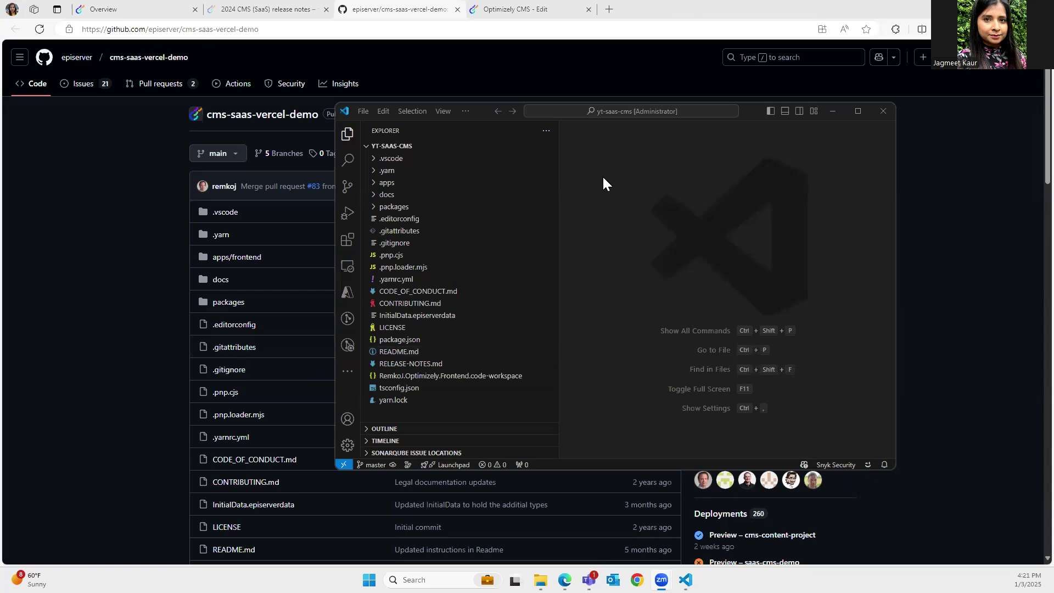
left_click(861, 111)
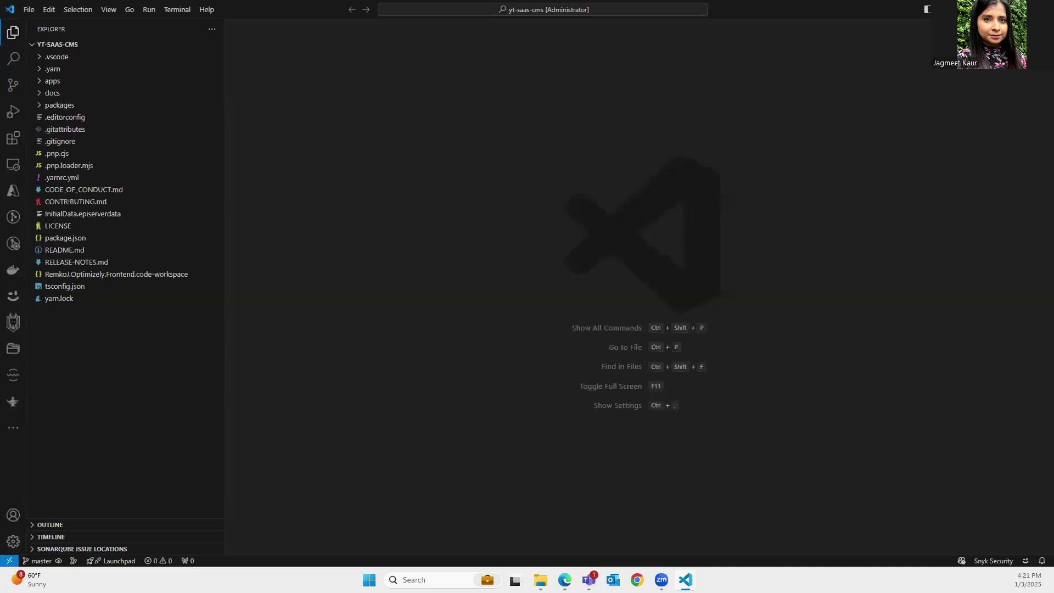
Switch to the Optimizely CMS editor in the browser and check which Content Management System instances are available
key("alt+Tab")
left_click(497, 10)
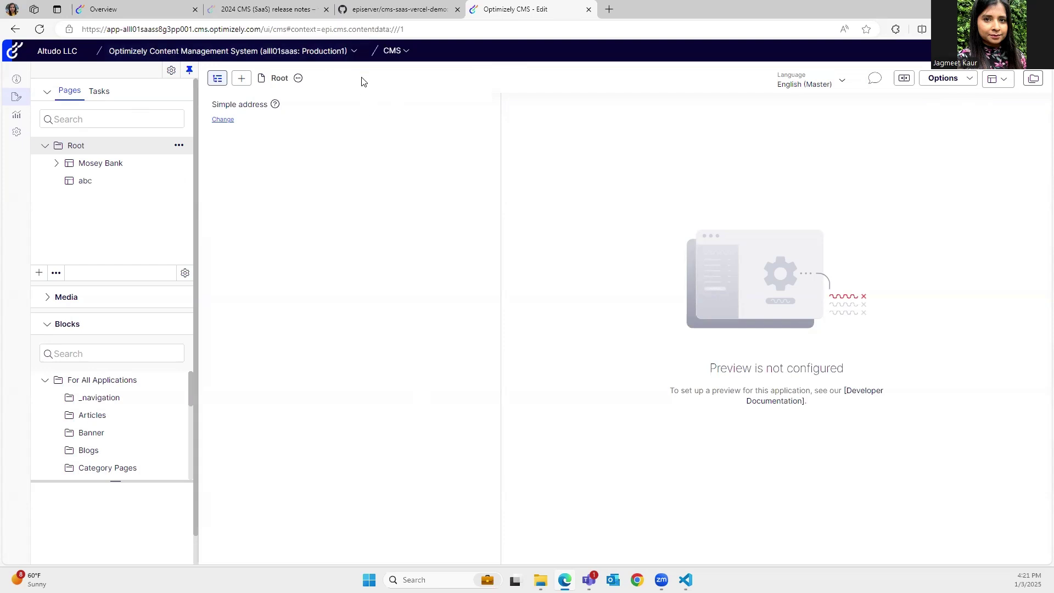
left_click(353, 51)
mouse_move(356, 115)
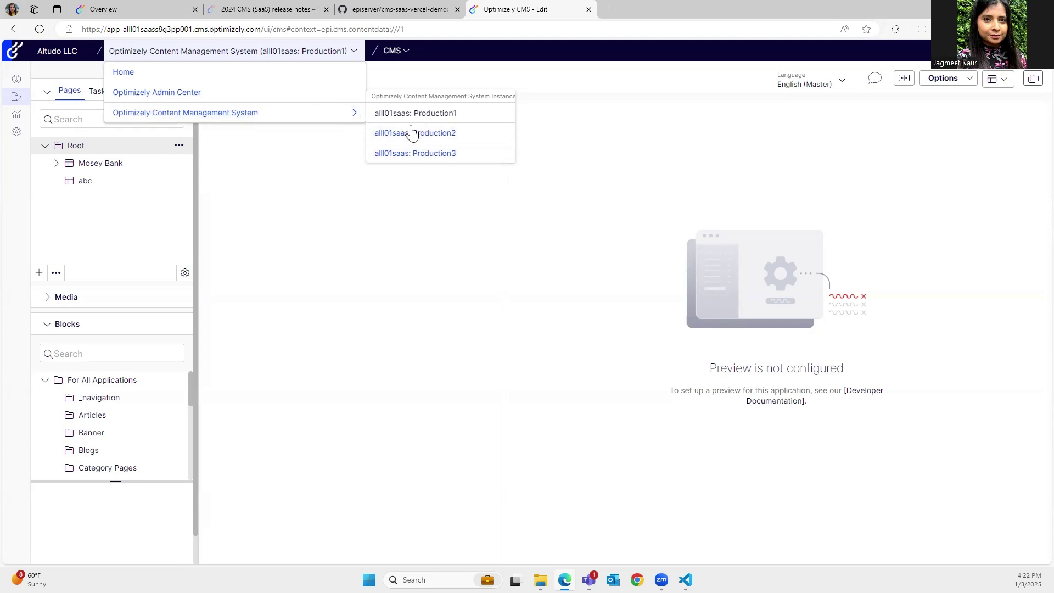
left_click(415, 237)
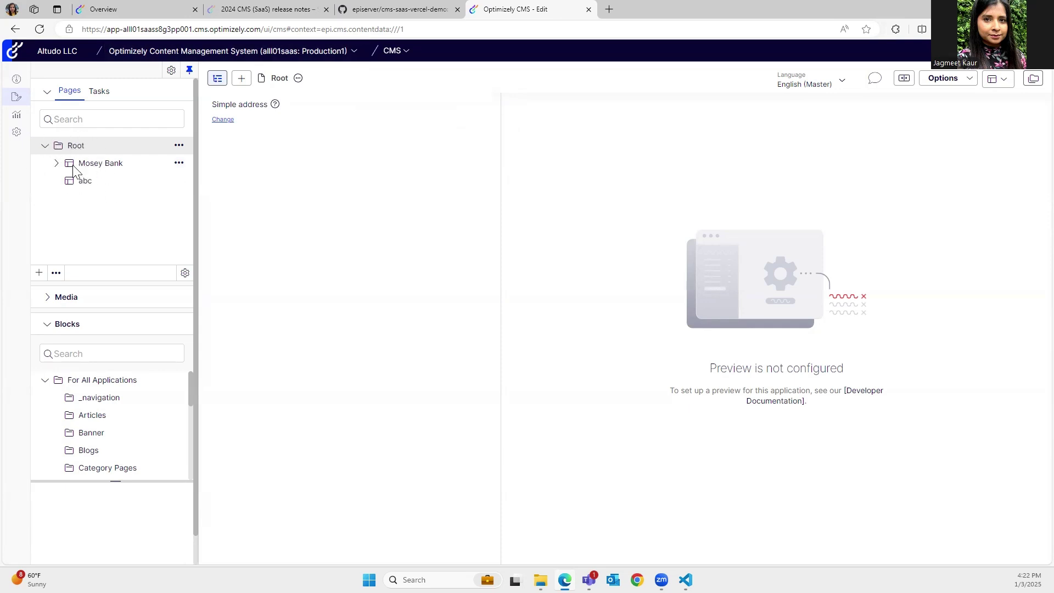
Examine the child pages under Mosey Bank in the CMS page tree and collapse the branch again
left_click(56, 164)
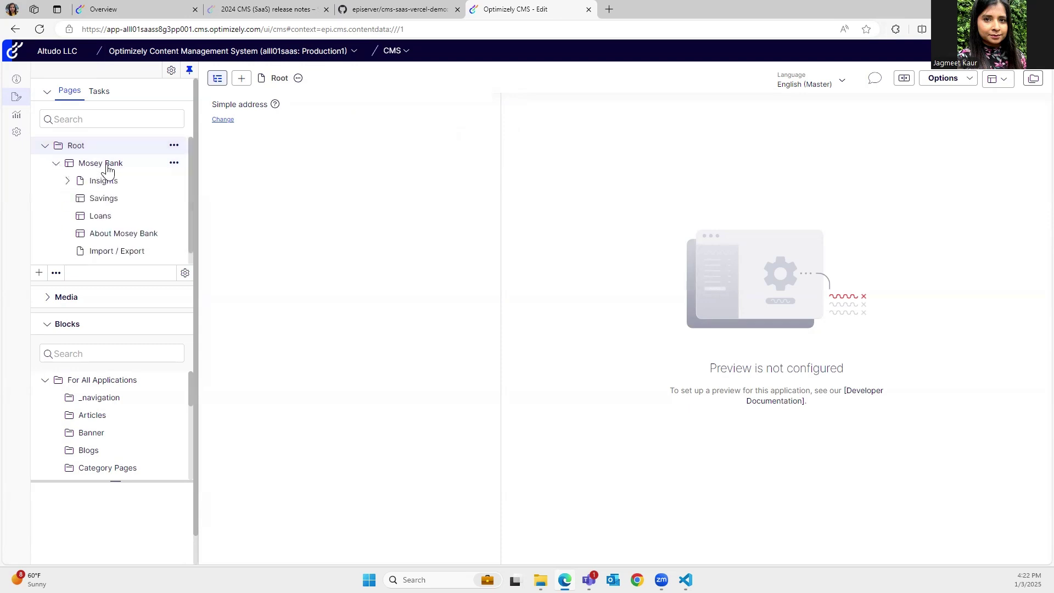
left_click(56, 164)
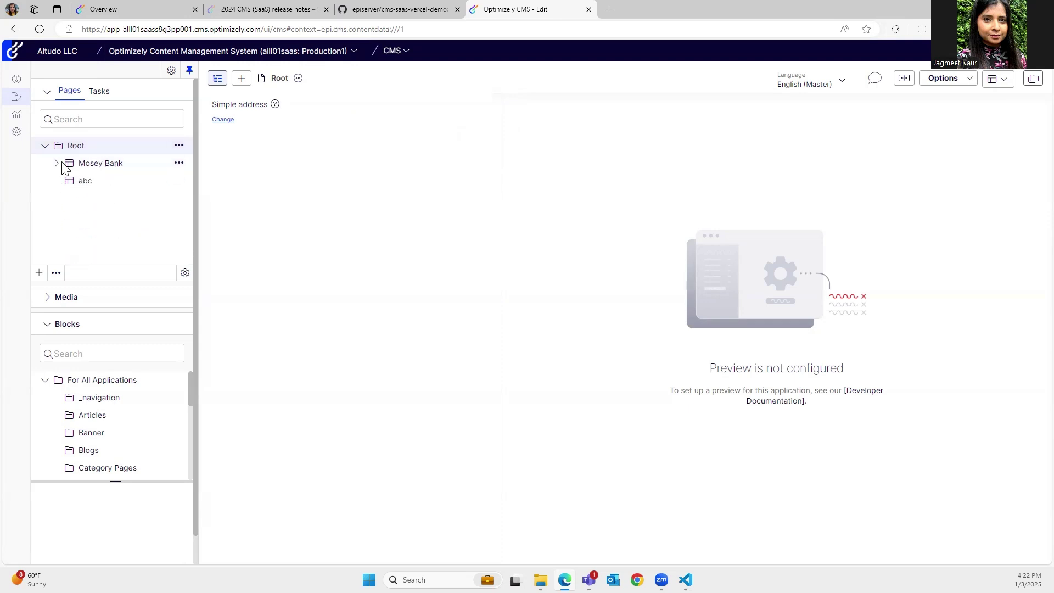
left_click(57, 163)
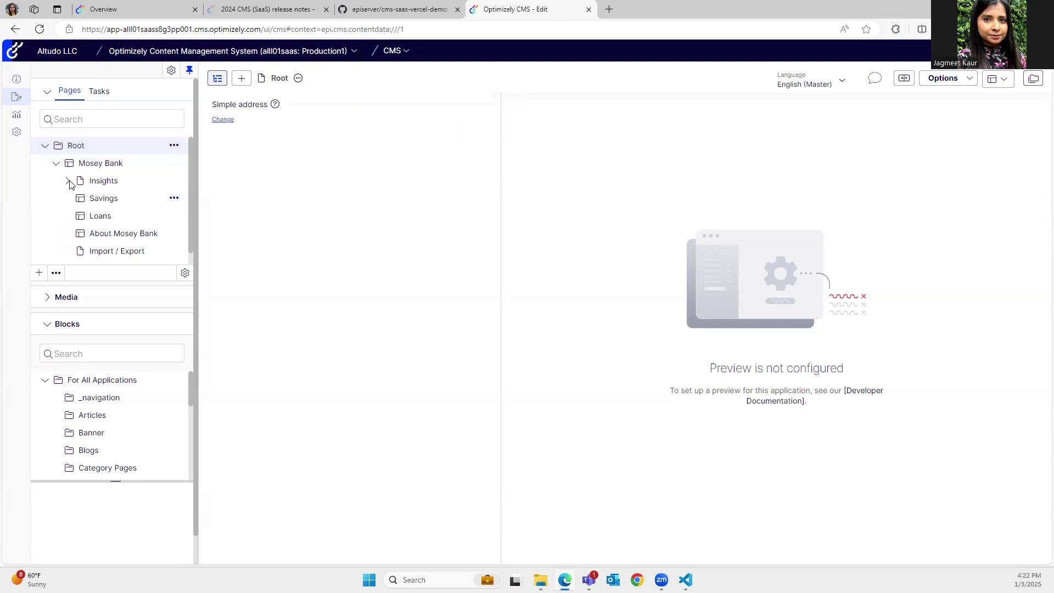
left_click(56, 163)
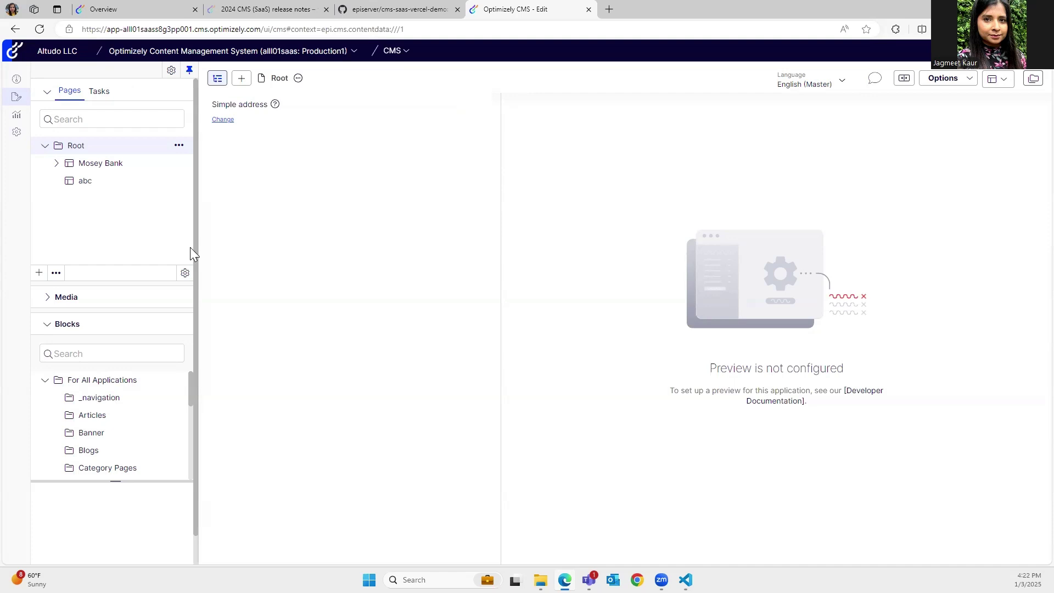
Glance at the cloned project in Visual Studio Code, return to the browser and locate InitialData.episerverdata in the cms-saas-vercel-demo GitHub repository
left_click(686, 580)
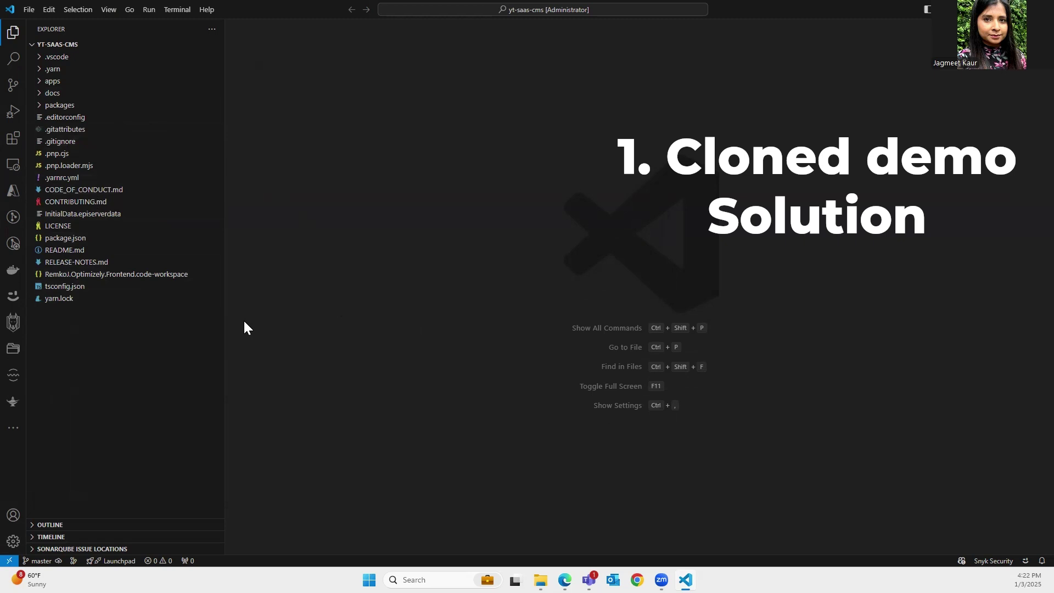
left_click(979, 9)
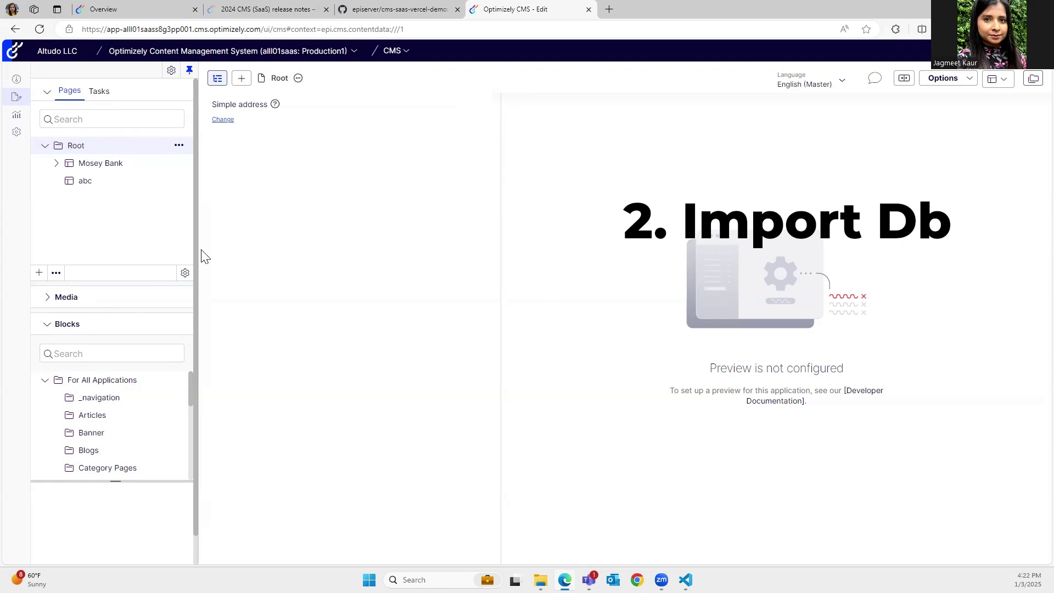
left_click(407, 9)
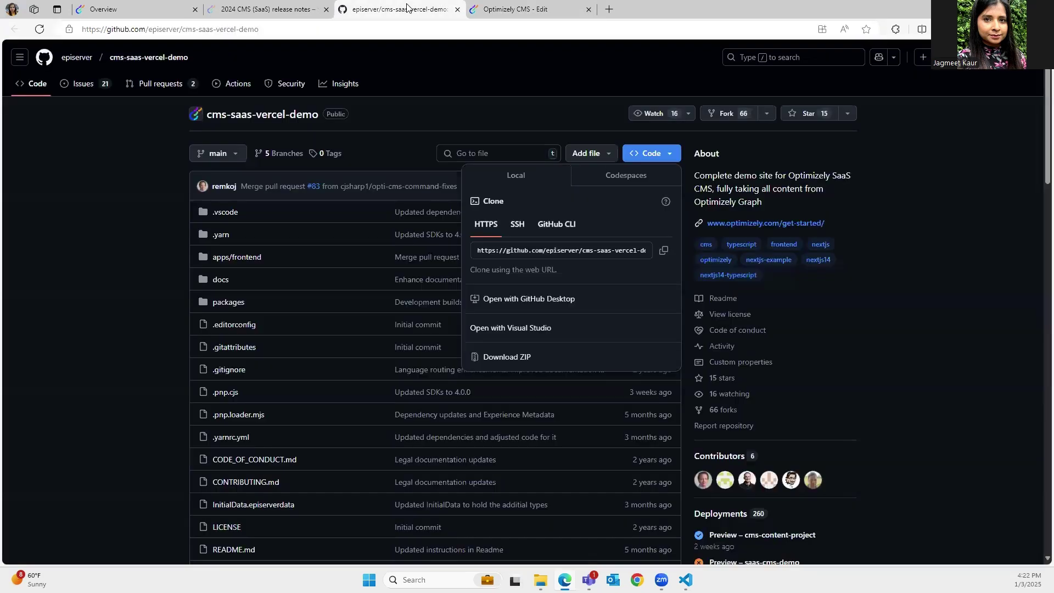
left_click(431, 72)
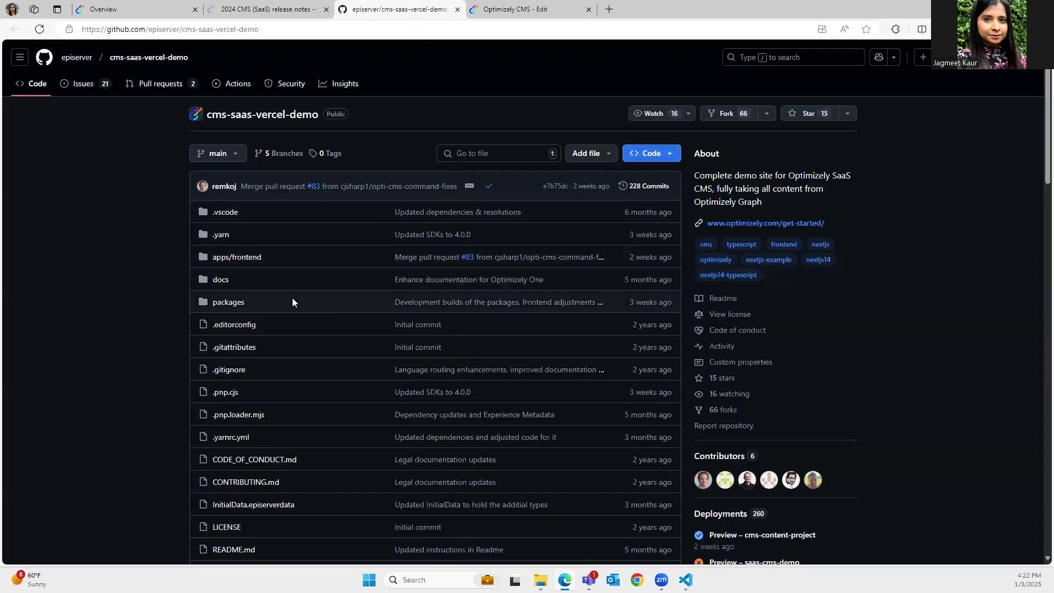
scroll(292, 302, "down", 2)
scroll(292, 300, "down", 2)
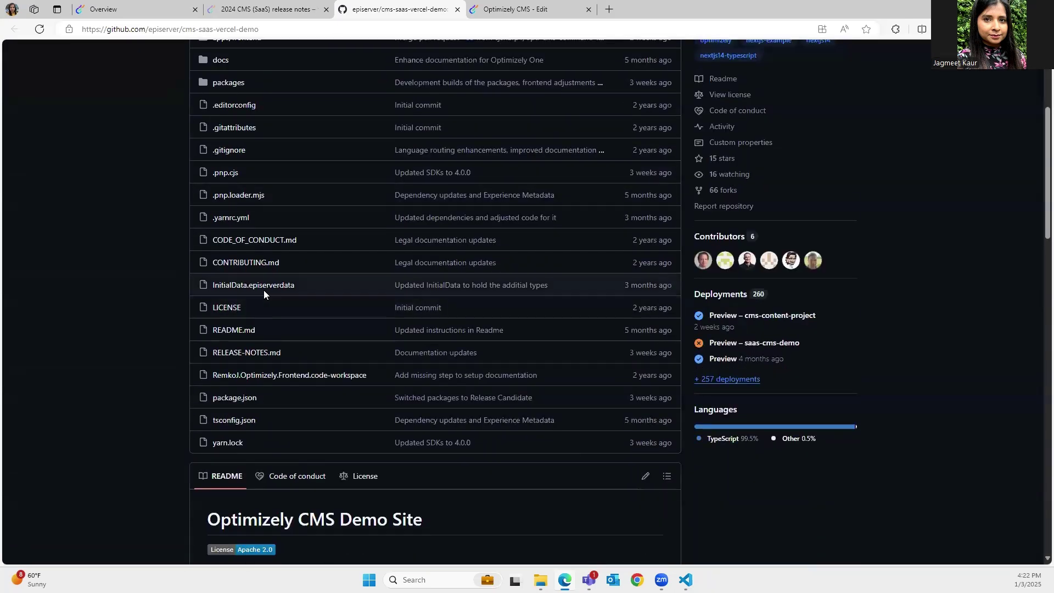
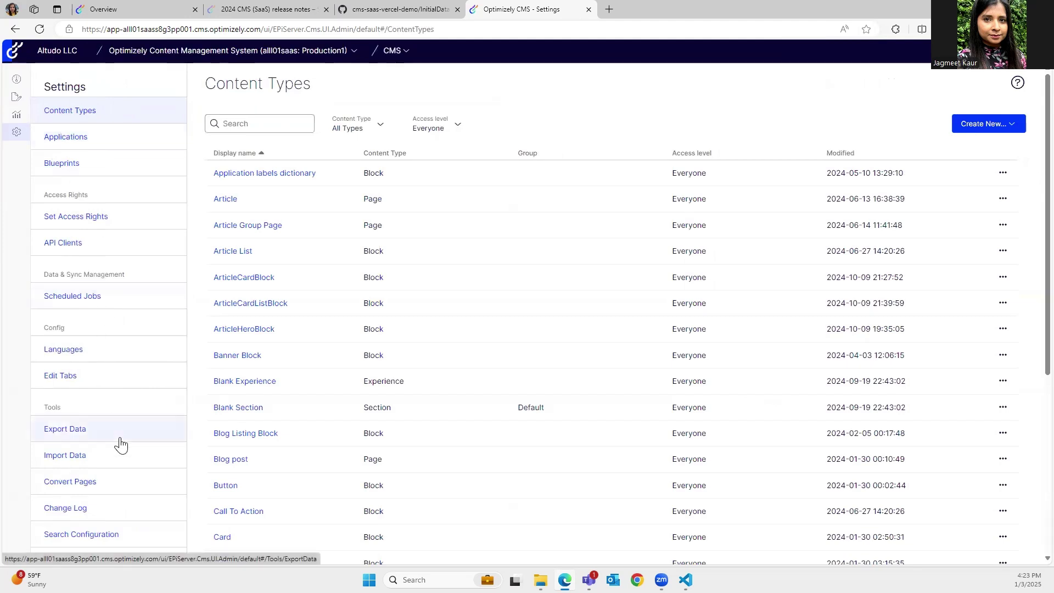
Review the CMS data export categories and the options for exporting content items
left_click(60, 437)
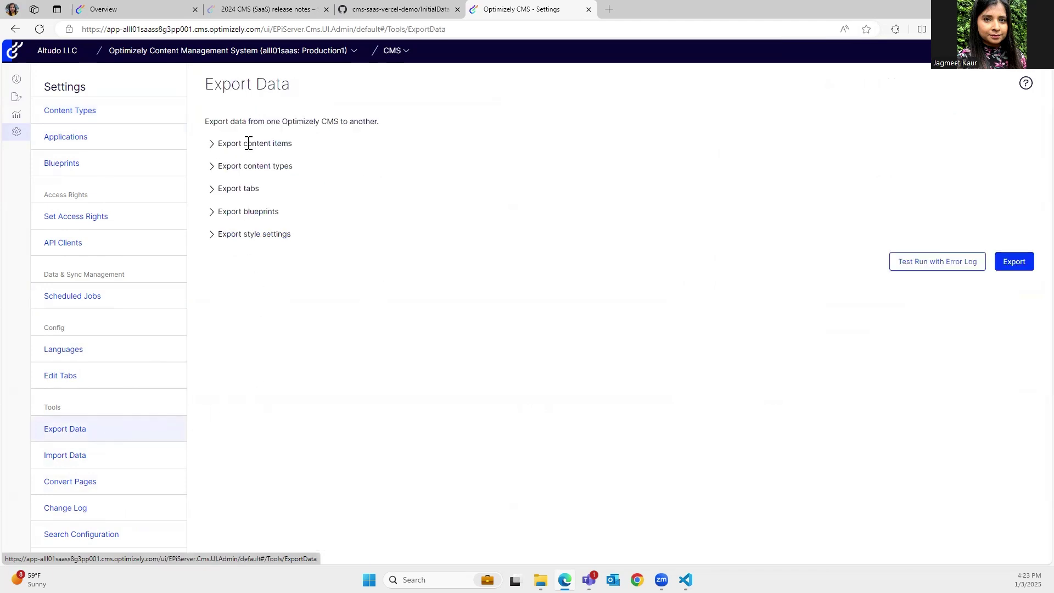
left_click_drag(219, 143, 294, 145)
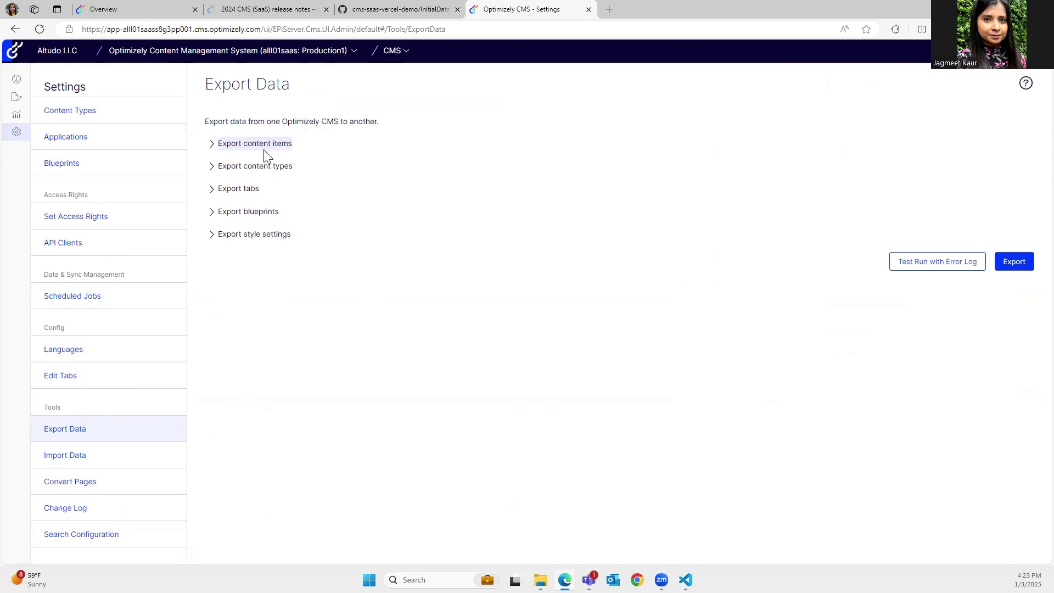
left_click(318, 283)
left_click(212, 145)
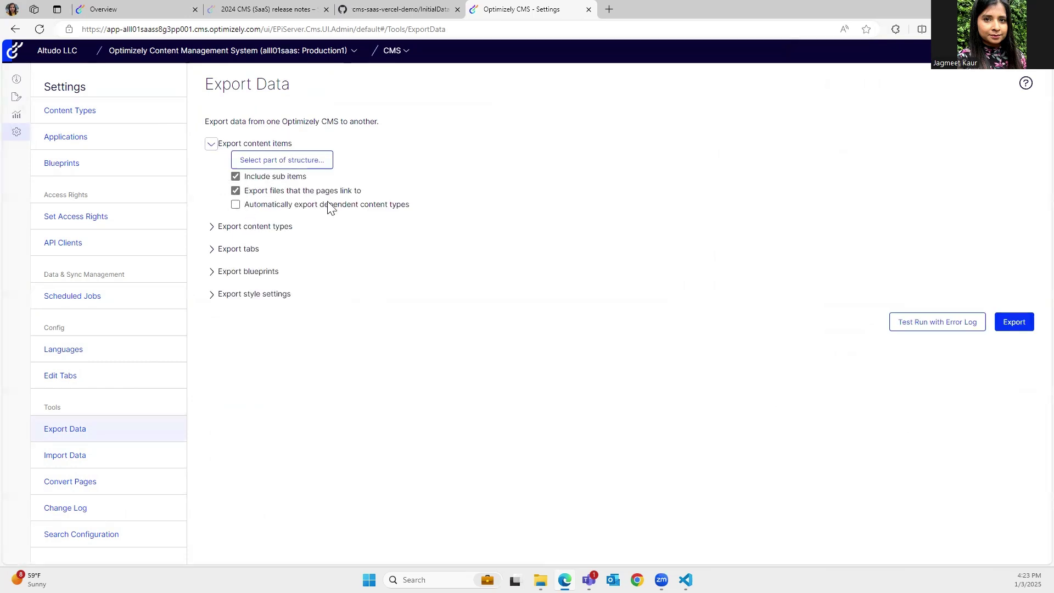
left_click(211, 145)
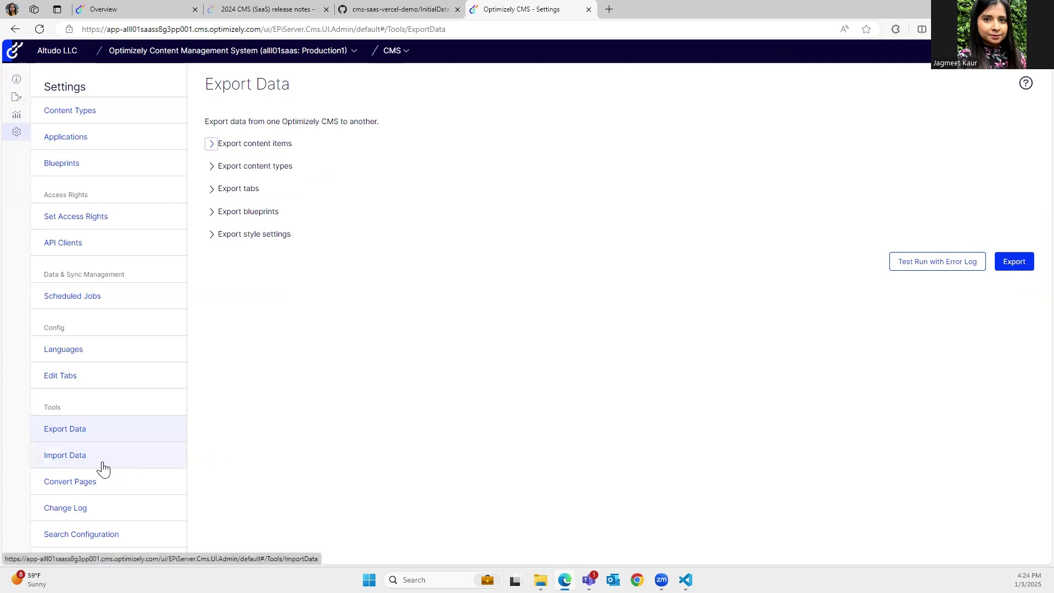
Choose InitialData.episerverdata from Downloads as the file for the CMS data import and set Root as the content destination
left_click(67, 457)
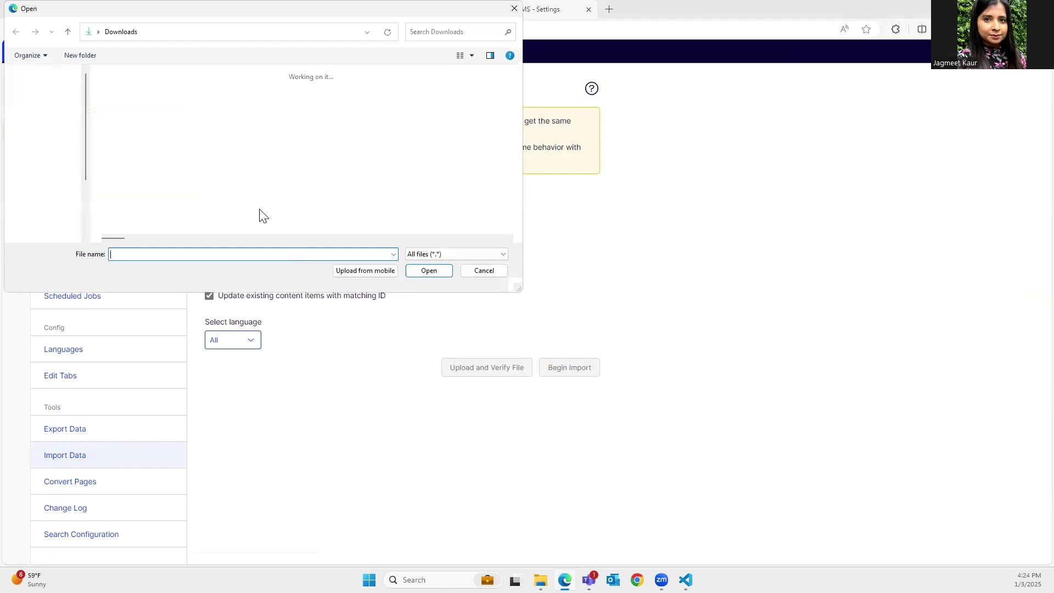
left_click(147, 89)
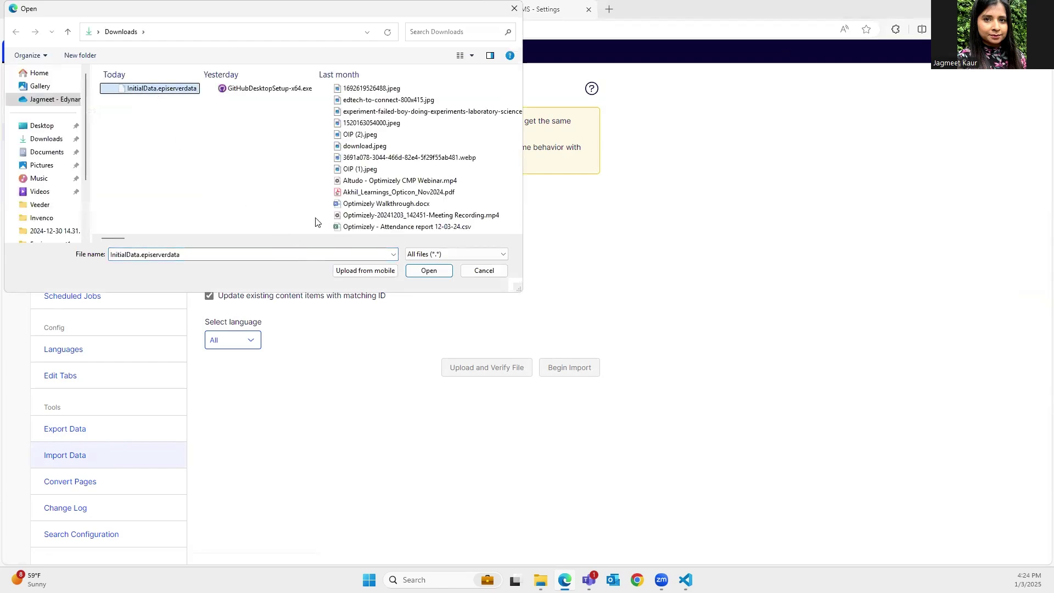
left_click(429, 270)
left_click(240, 266)
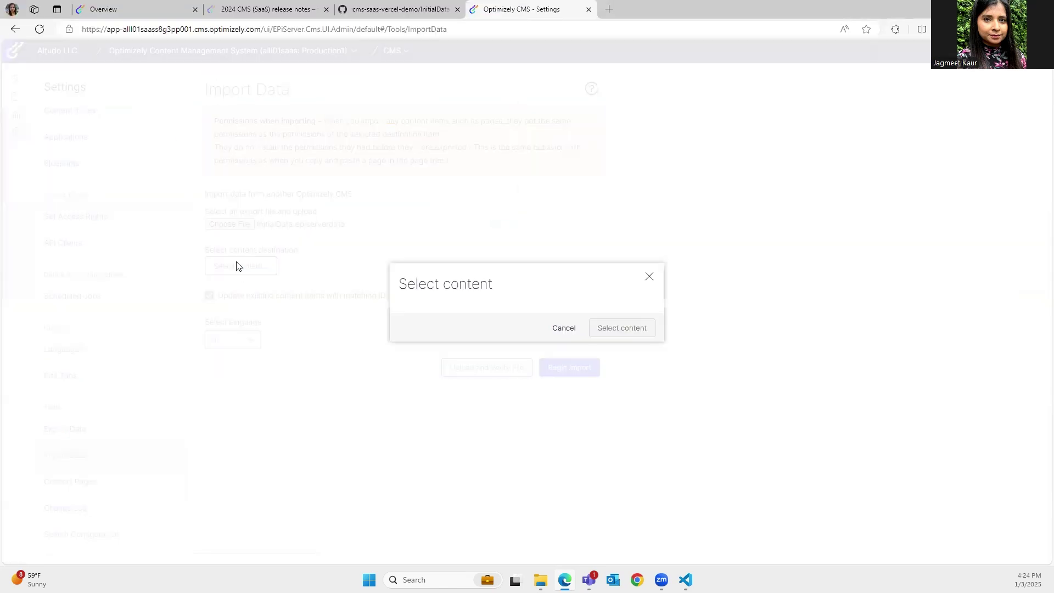
left_click(648, 238)
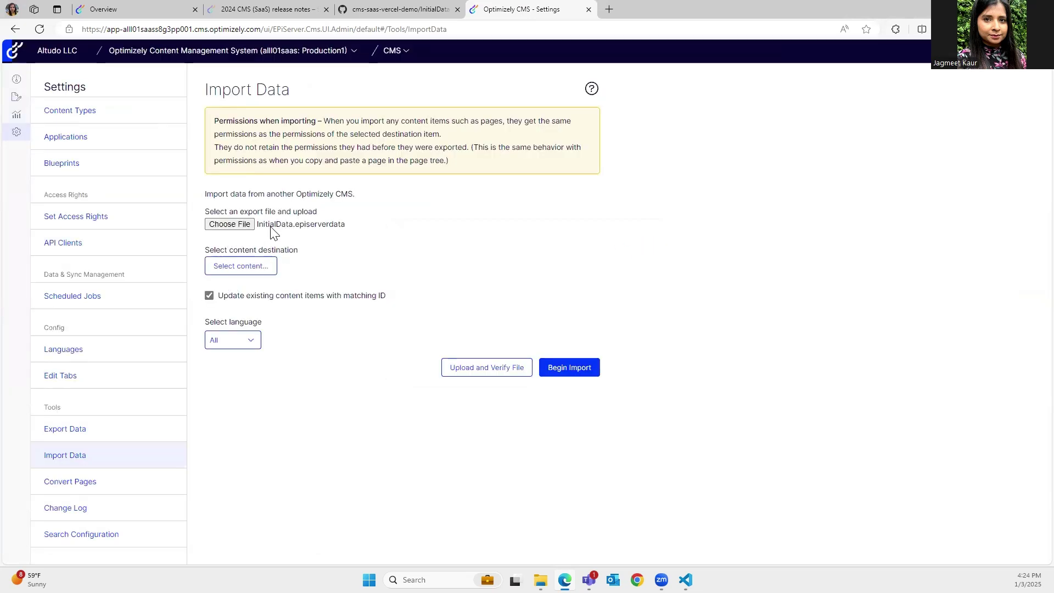
left_click(254, 269)
left_click(426, 280)
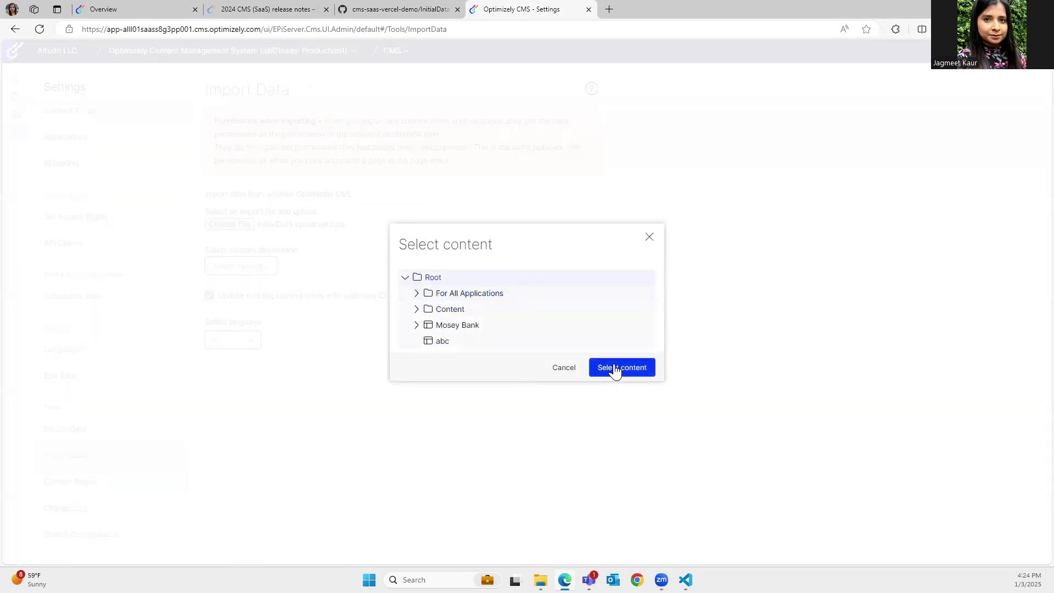
left_click(615, 372)
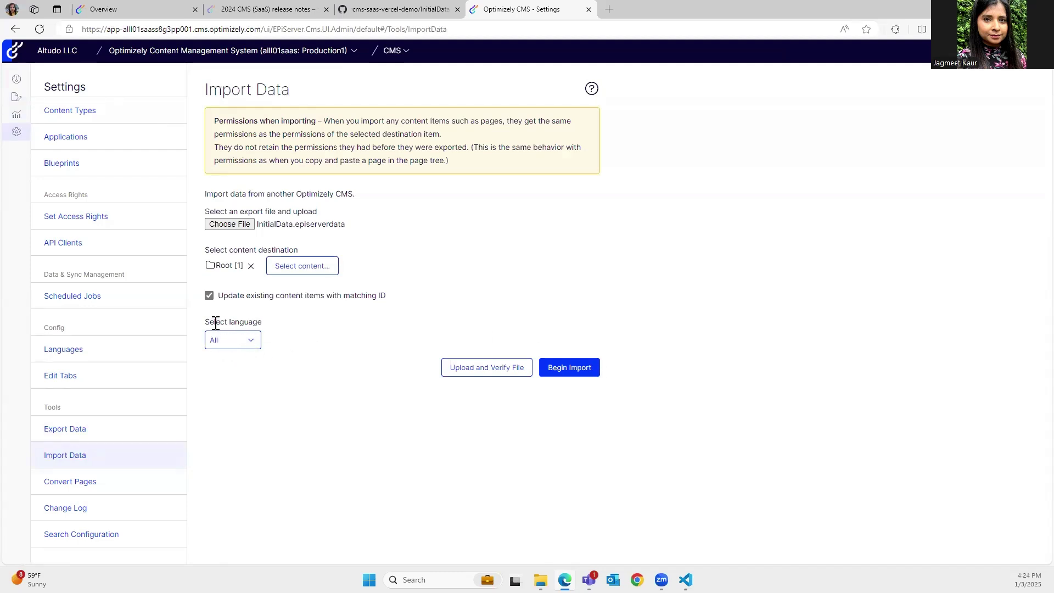
Check the available import languages, keep the language at All and run the data import
left_click_drag(216, 322, 297, 325)
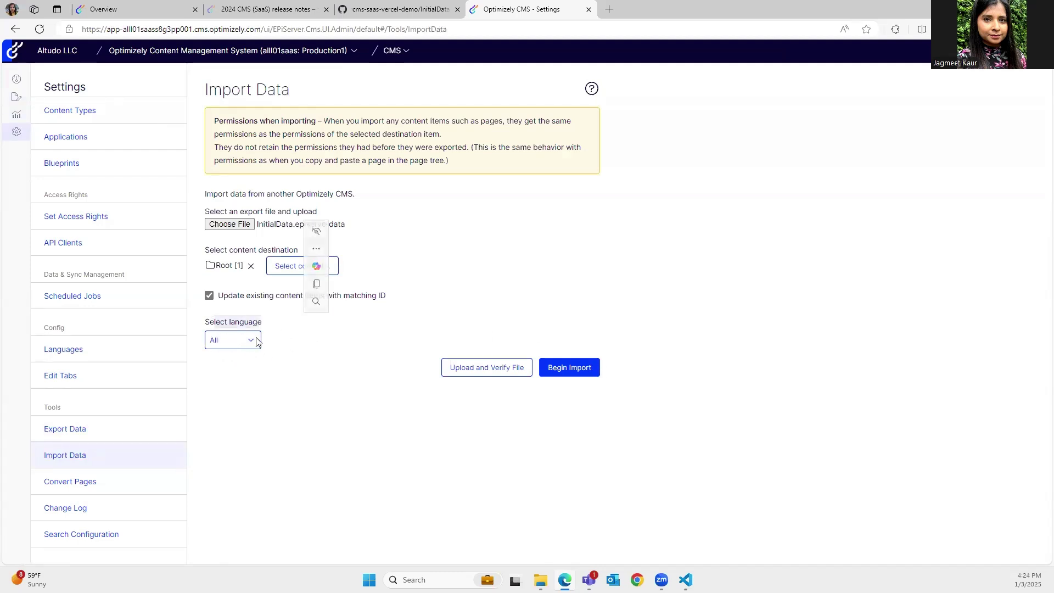
left_click(328, 349)
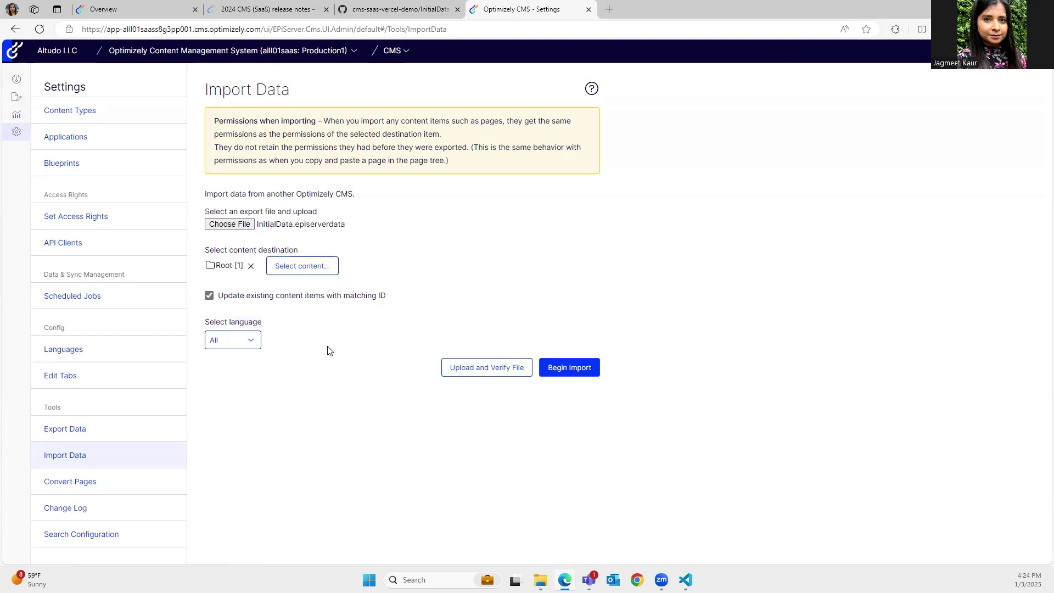
left_click(251, 344)
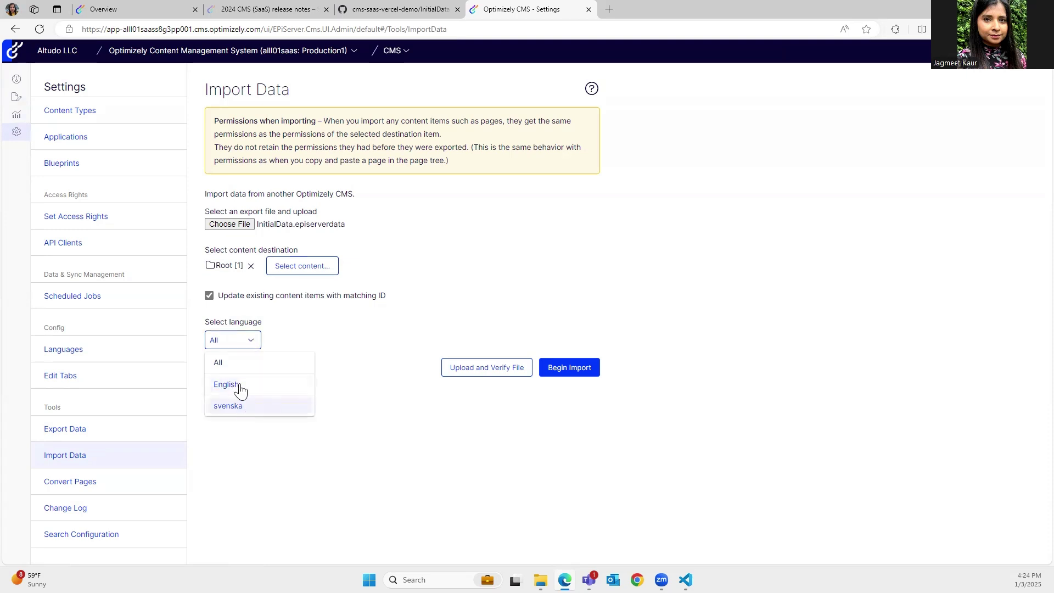
left_click(271, 442)
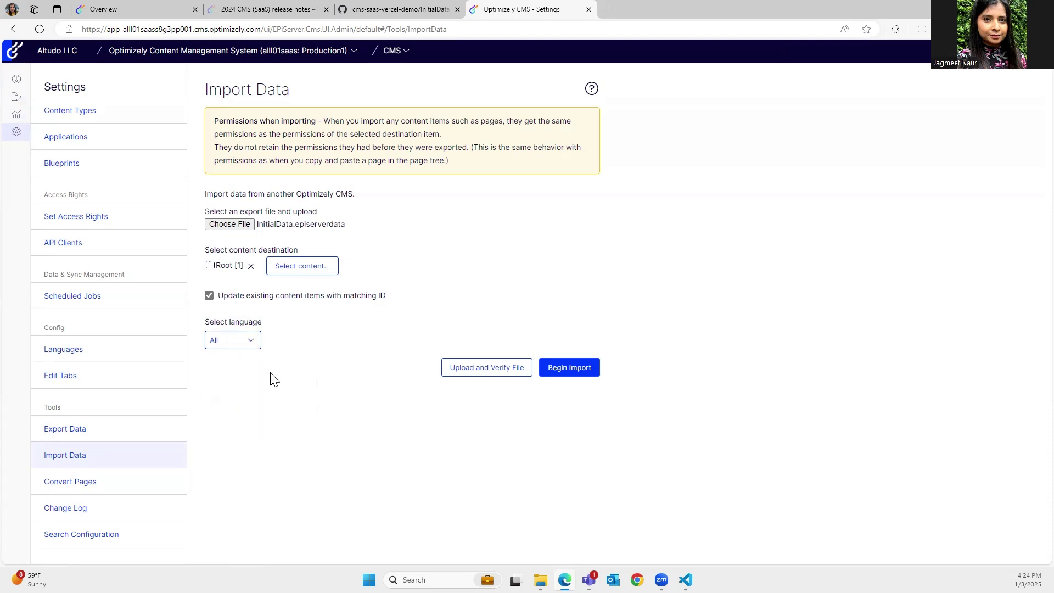
left_click_drag(207, 321, 277, 327)
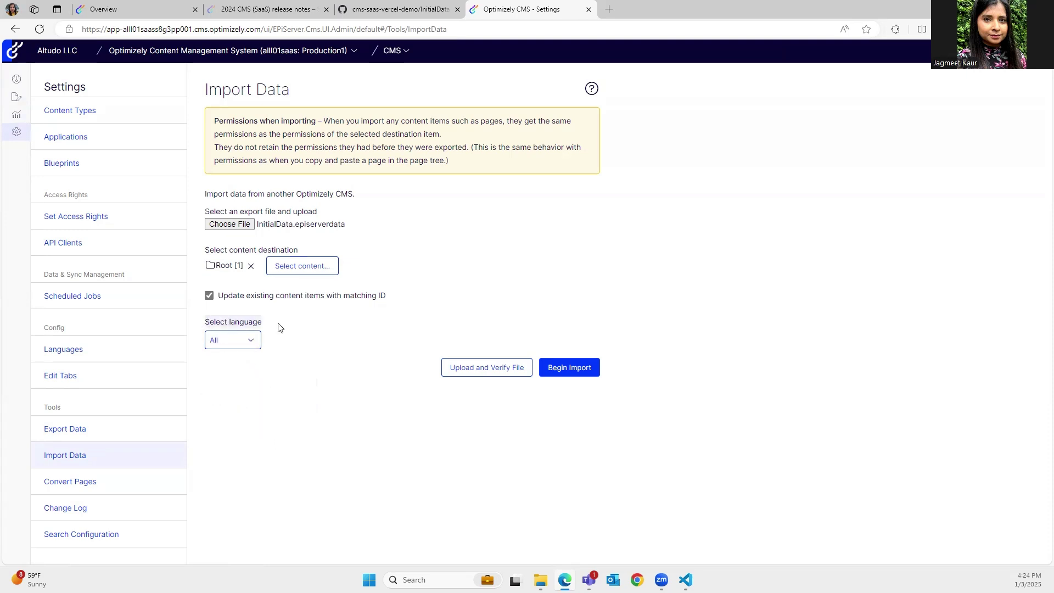
left_click(286, 394)
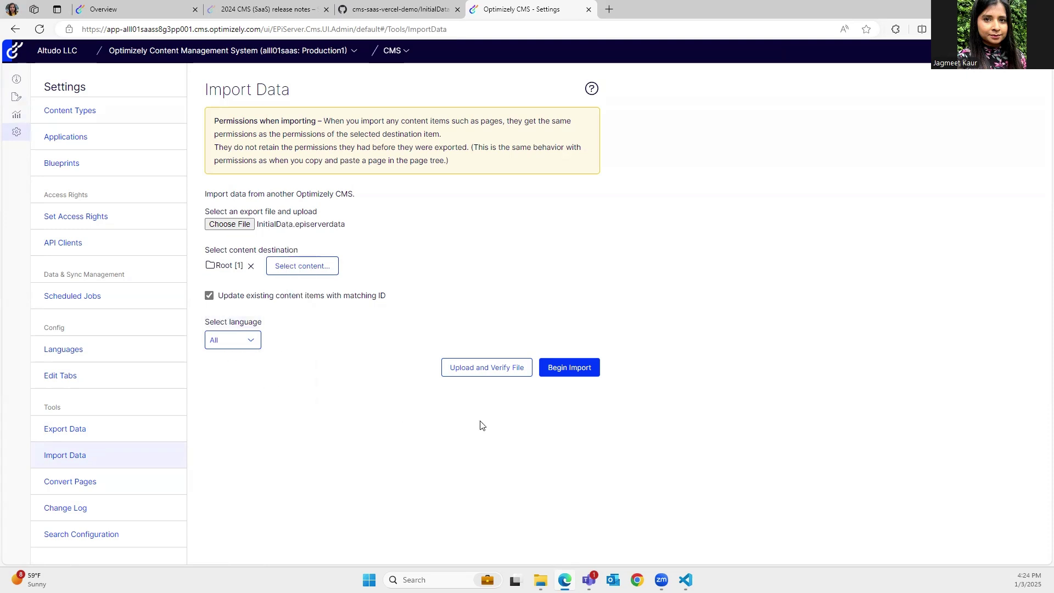
left_click(571, 379)
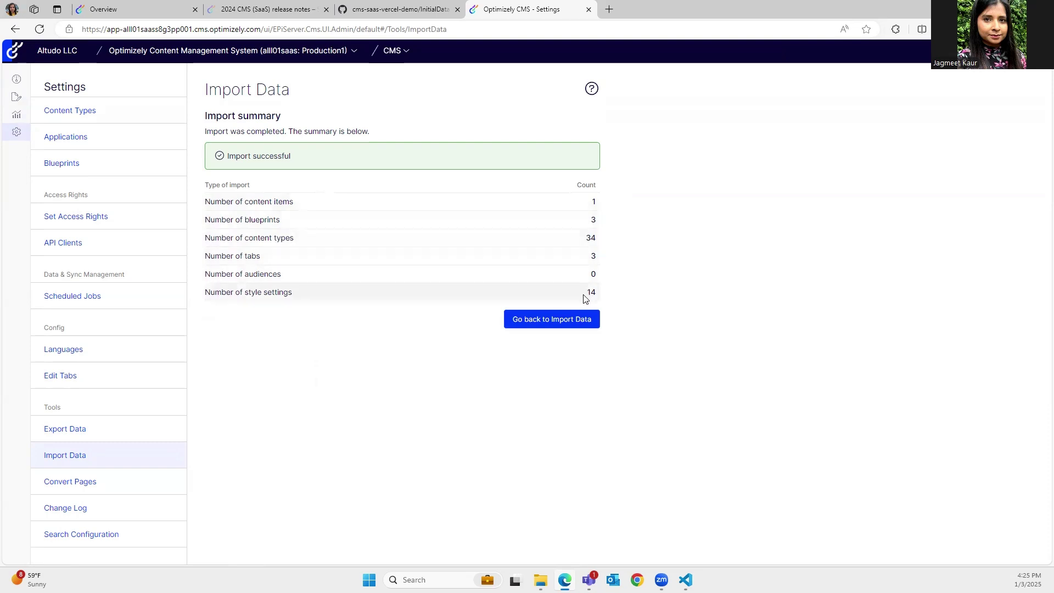
Return to the CMS content editor and inspect the pages under Home in the page tree
left_click(18, 103)
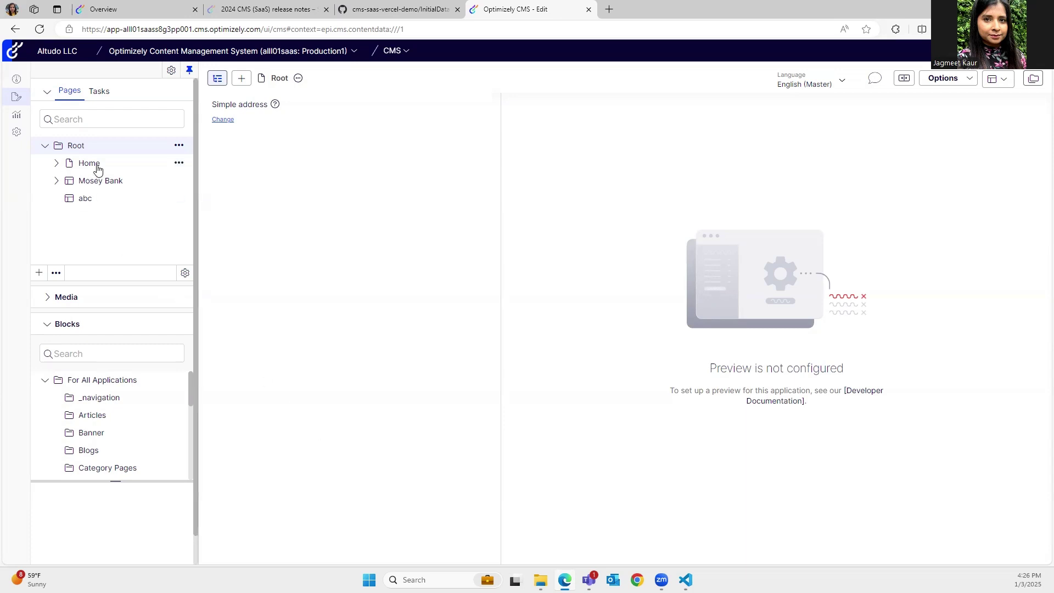
left_click(57, 164)
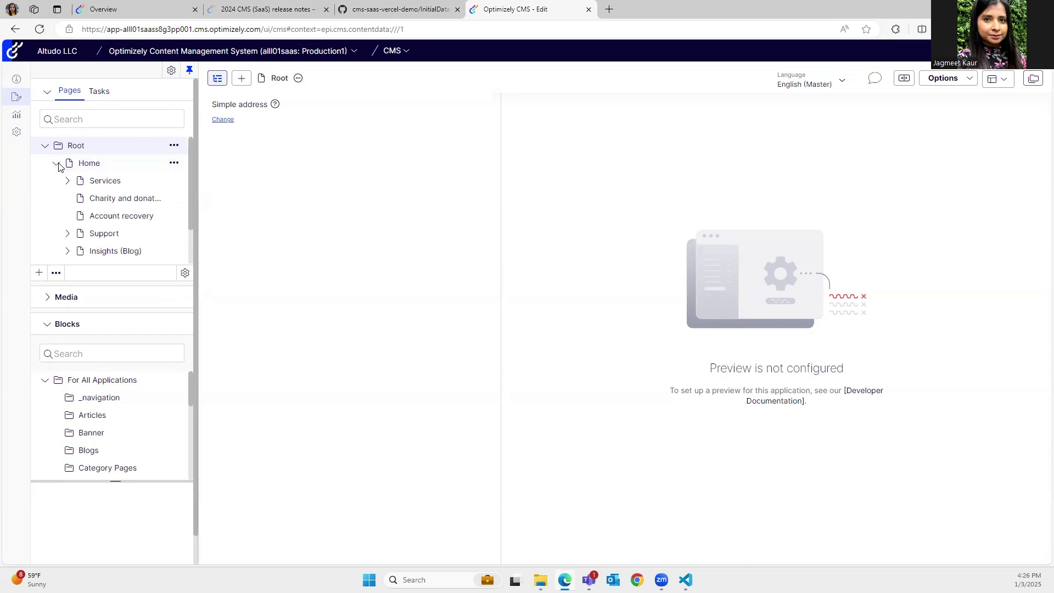
left_click(57, 164)
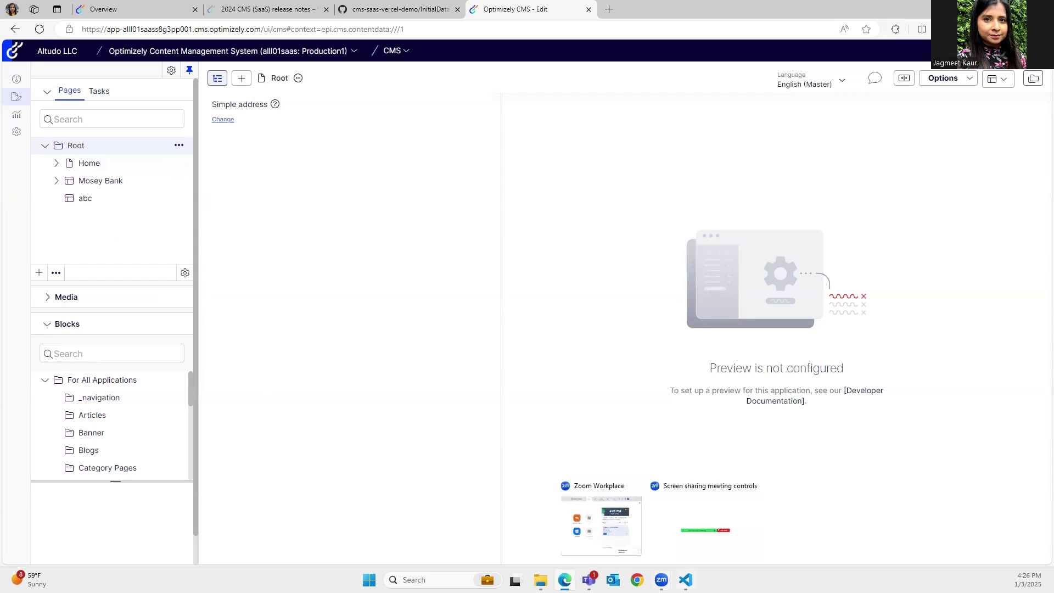
Switch to Visual Studio Code and open the .env file in apps/frontend at the SITE_DOMAIN variable
mouse_move(686, 579)
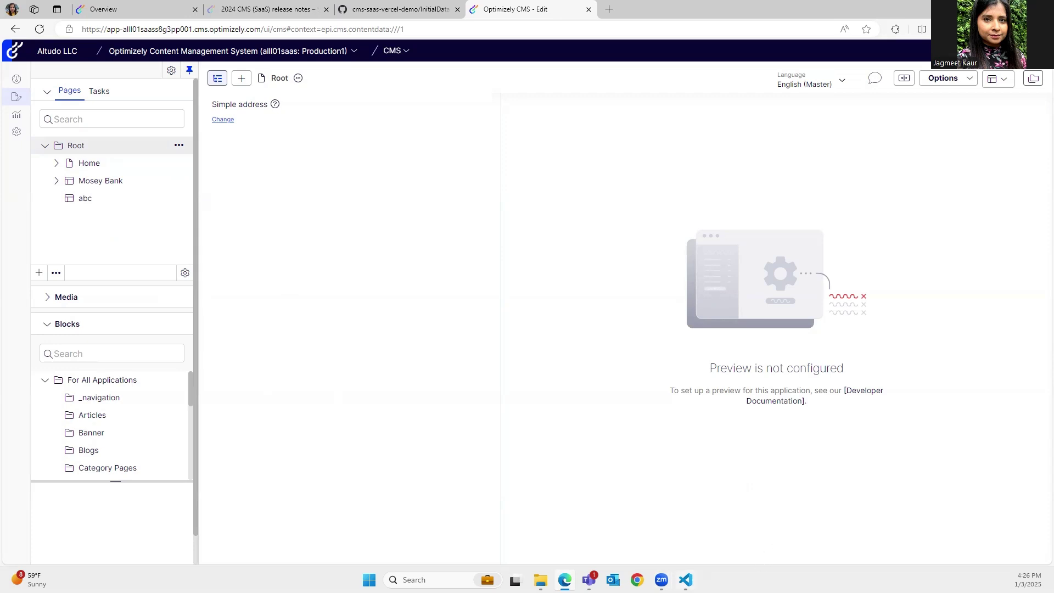
key("alt+Tab")
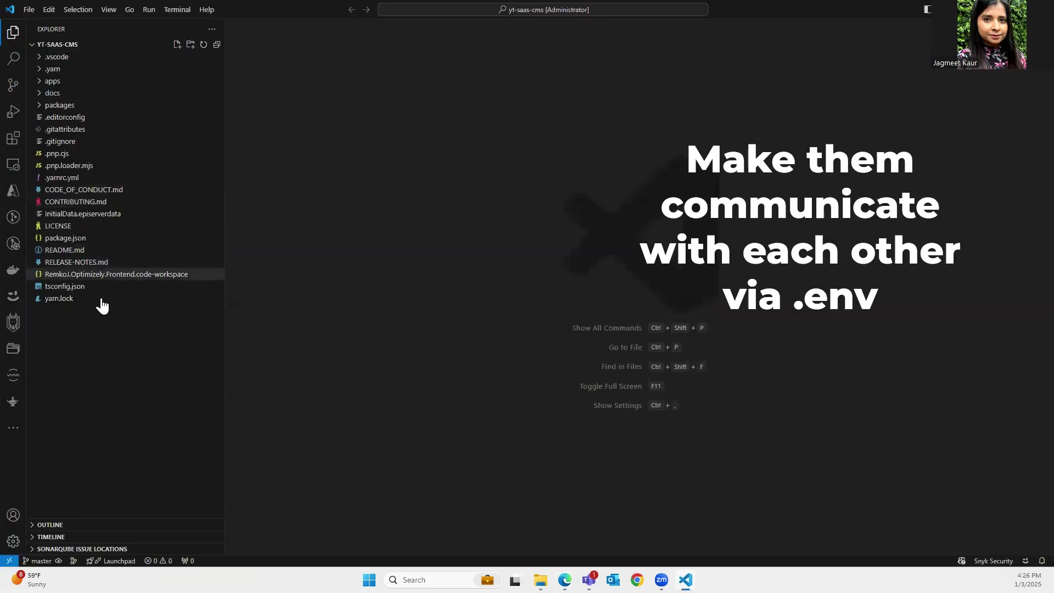
left_click(44, 82)
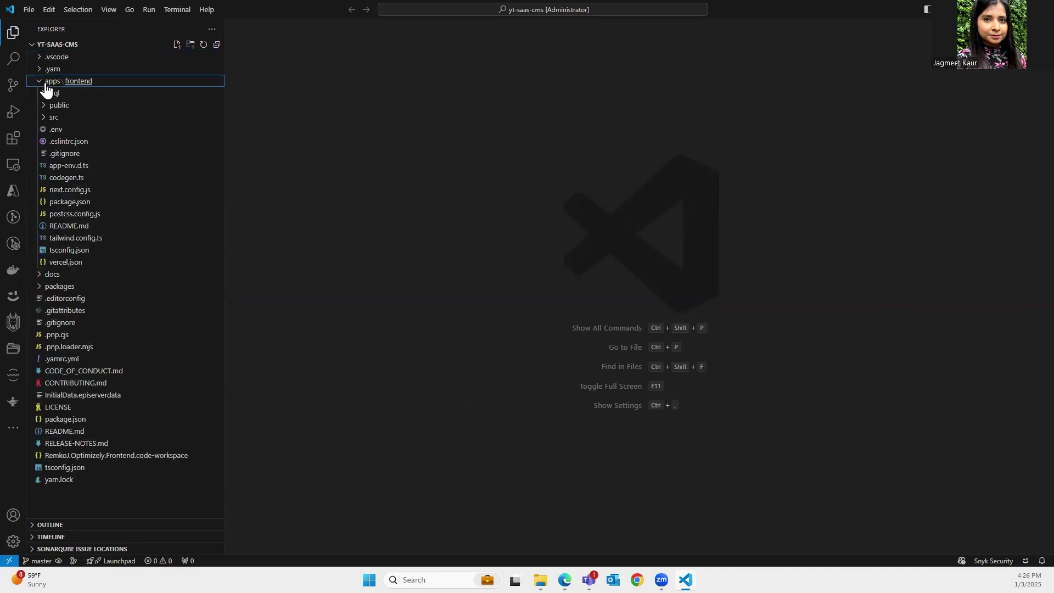
left_click(49, 132)
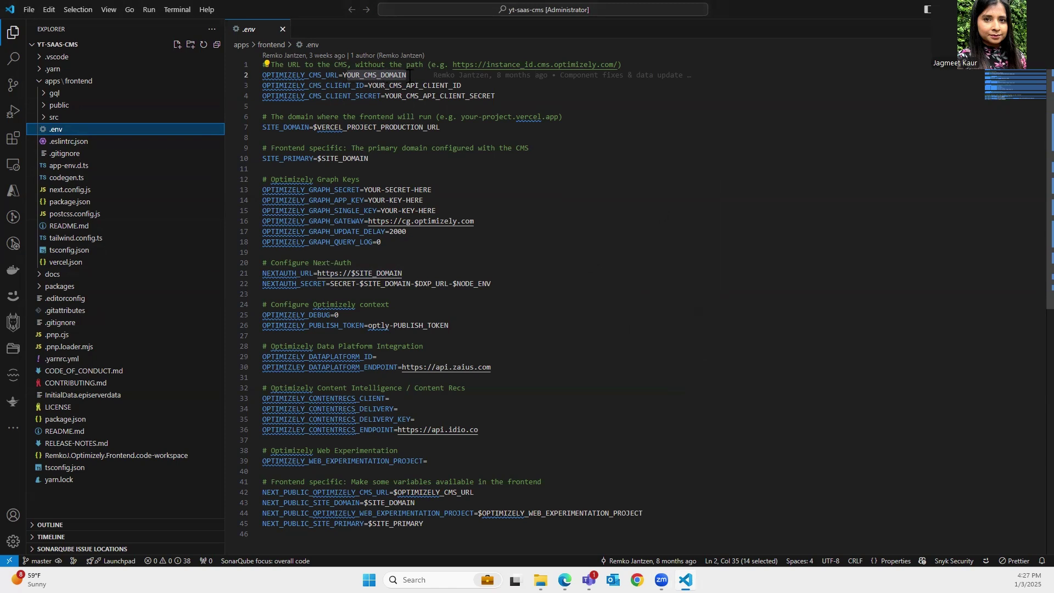
left_click(393, 127)
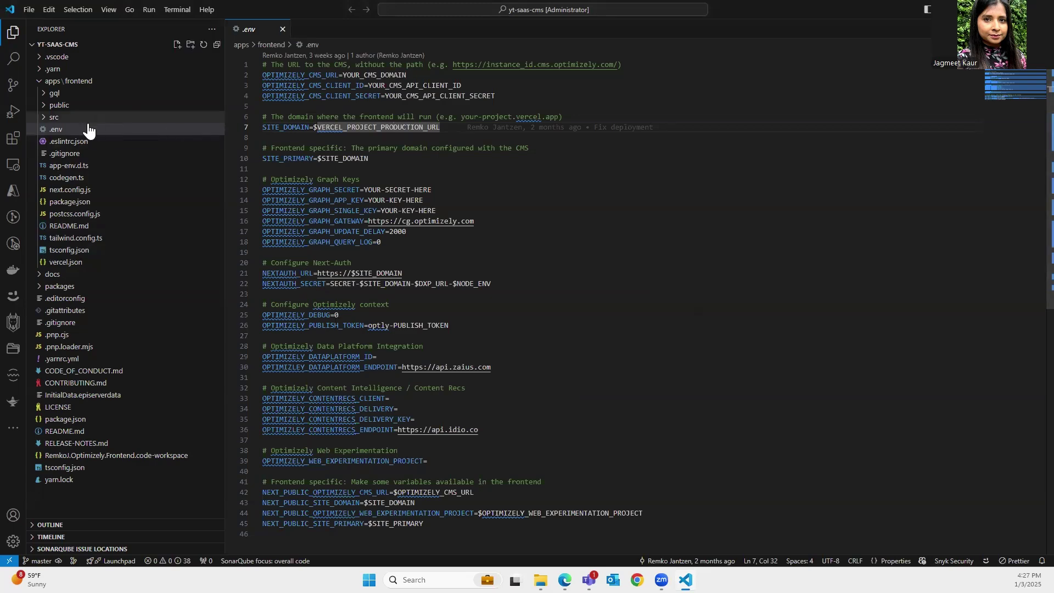
Duplicate the .env file within apps/frontend and rename the copy to .env.local
right_click(64, 128)
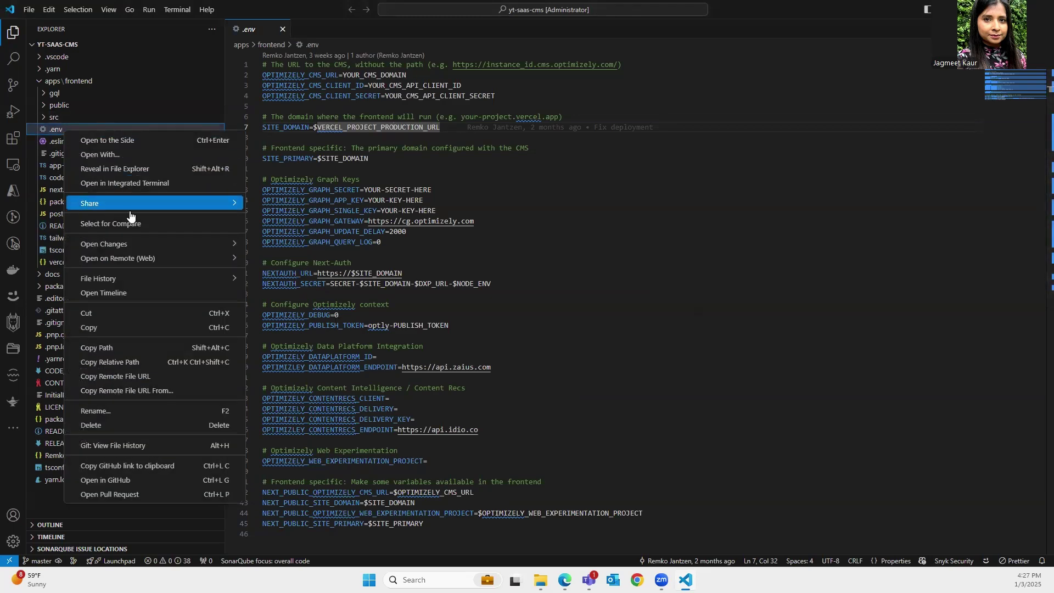
left_click(134, 328)
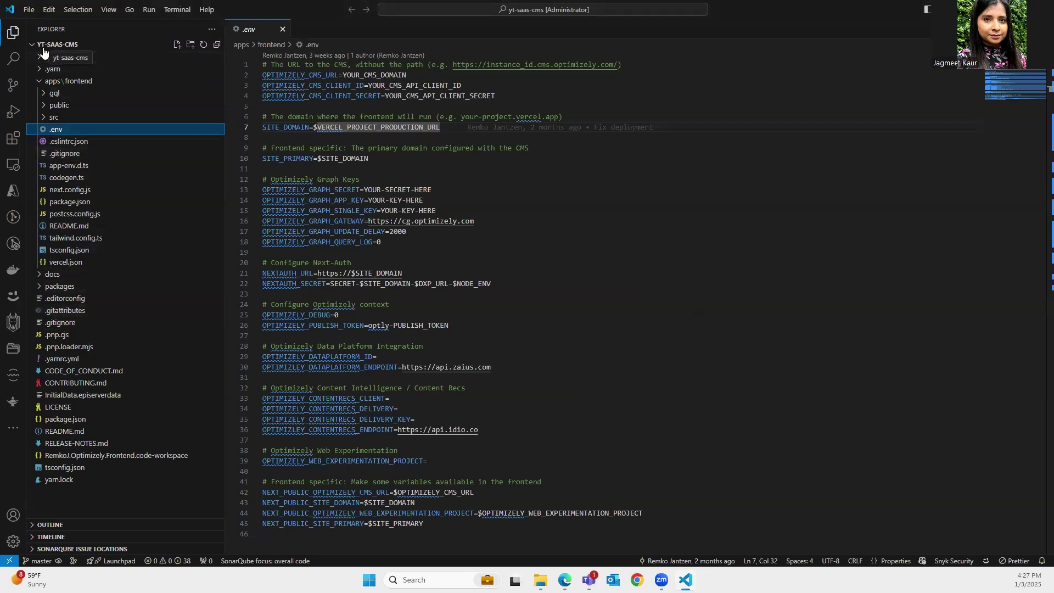
key("ctrl+v")
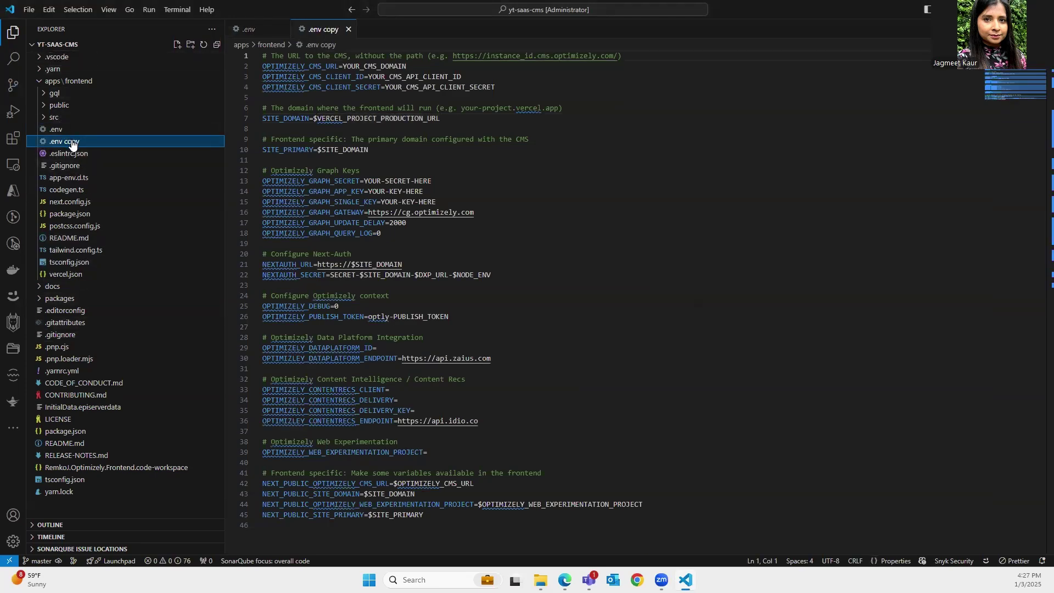
right_click(72, 141)
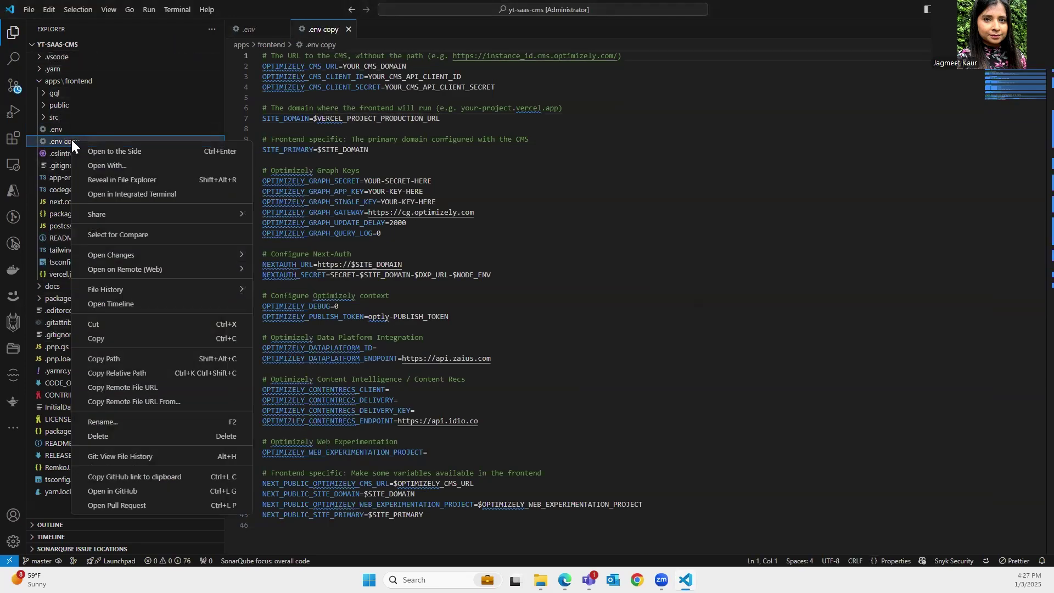
left_click(138, 428)
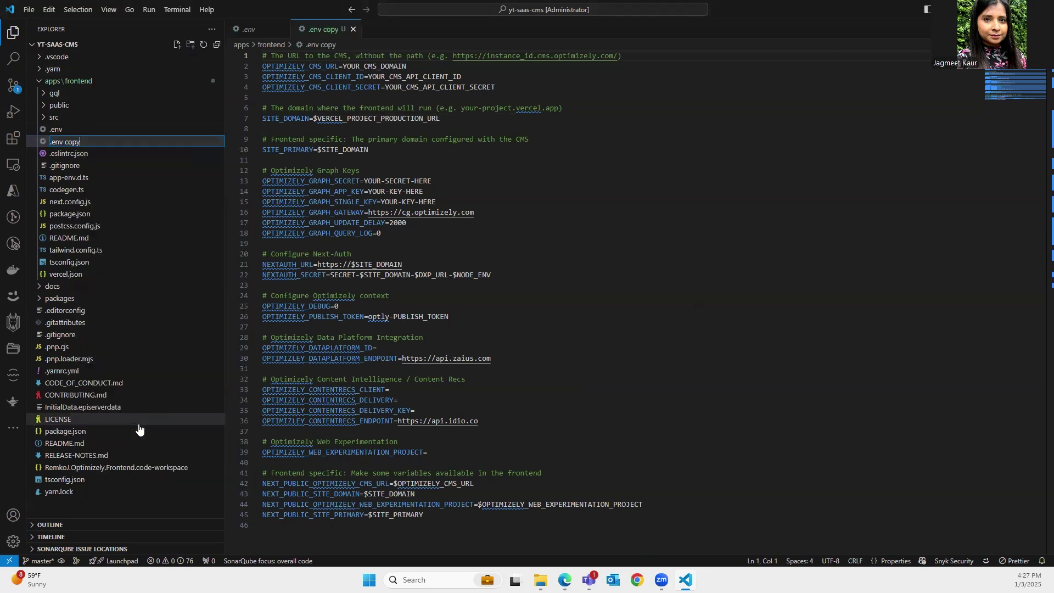
key("BackSpace")
key("BackSpace")
key("BackSpace")
type(".env")
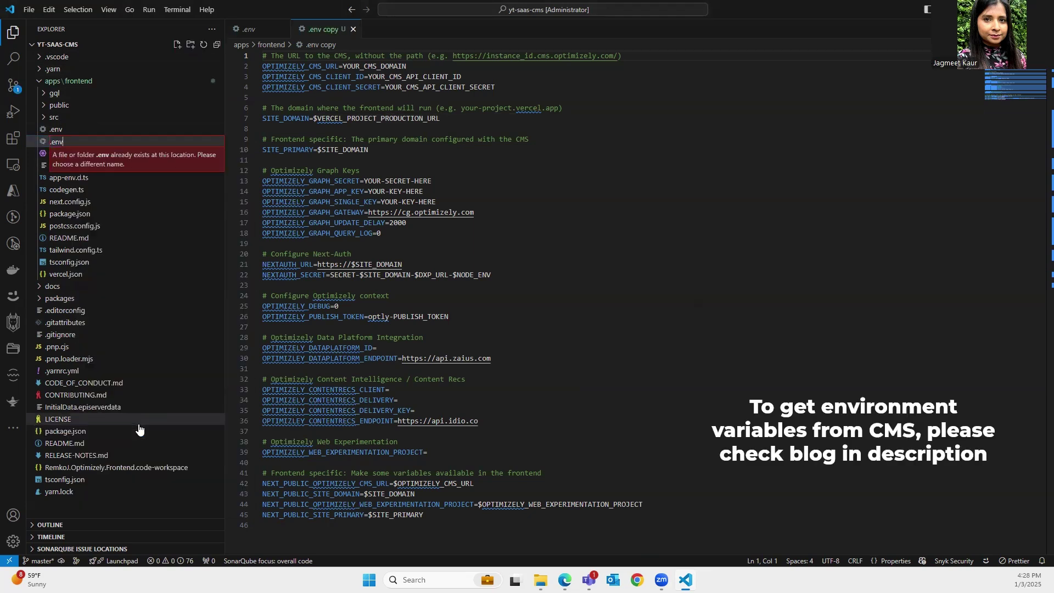
type("local")
key("Return")
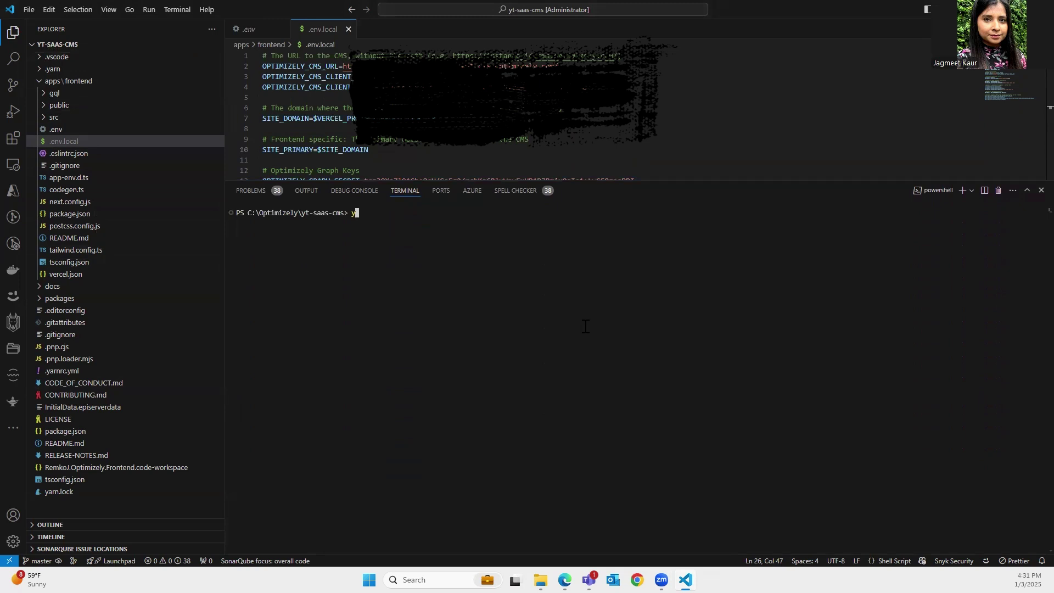
In the terminal, change to the apps\frontend folder and install the project's dependencies with yarn install
type("r")
key("BackSpace")
type("a")
key("BackSpace")
key("BackSpace")
key("BackSpace")
type("cd app")
key("Tab")
type("f")
key("Tab")
key("Return")
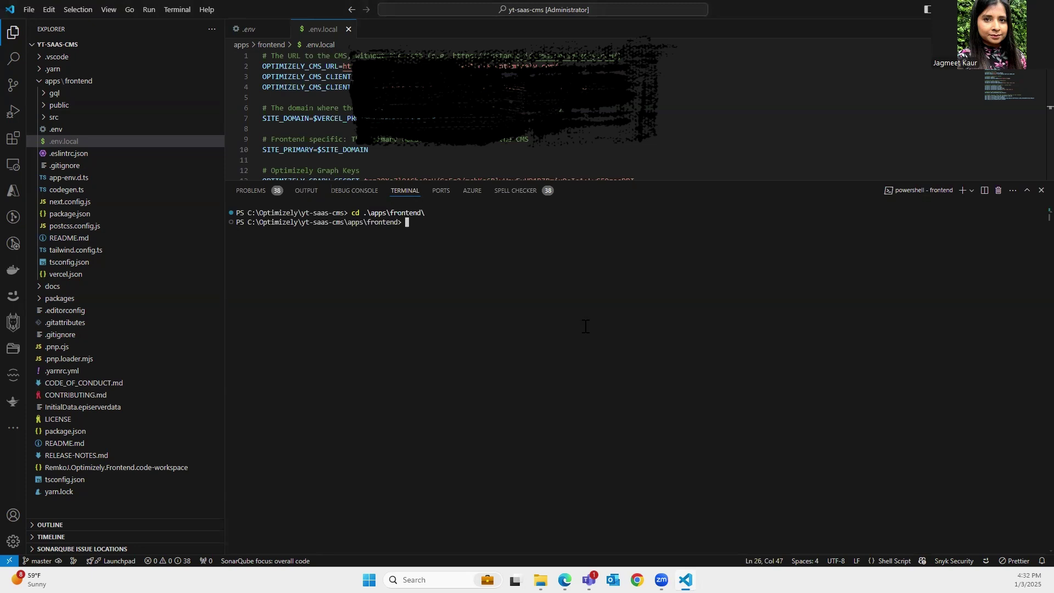
type("yarn install")
key("Return")
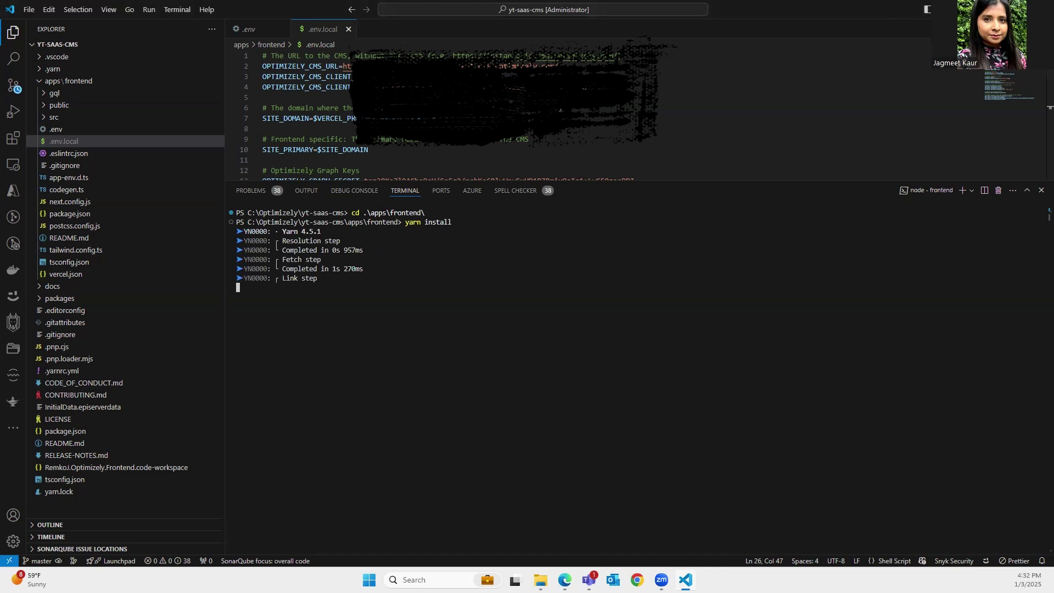
Switch to the Optimizely CMS in the browser and open the Applications page in its settings
key("alt+Tab")
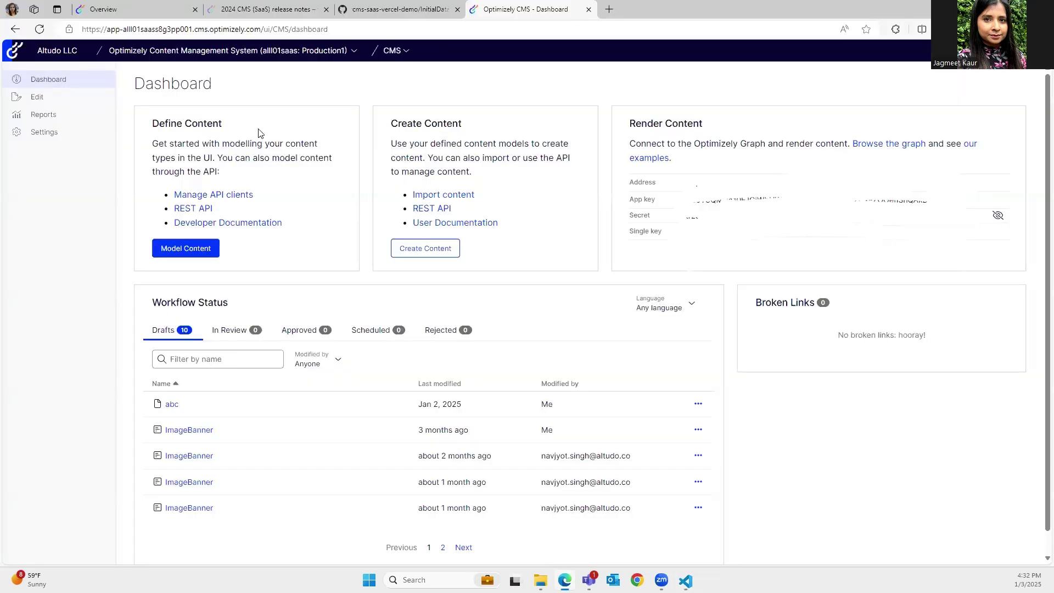
left_click(39, 97)
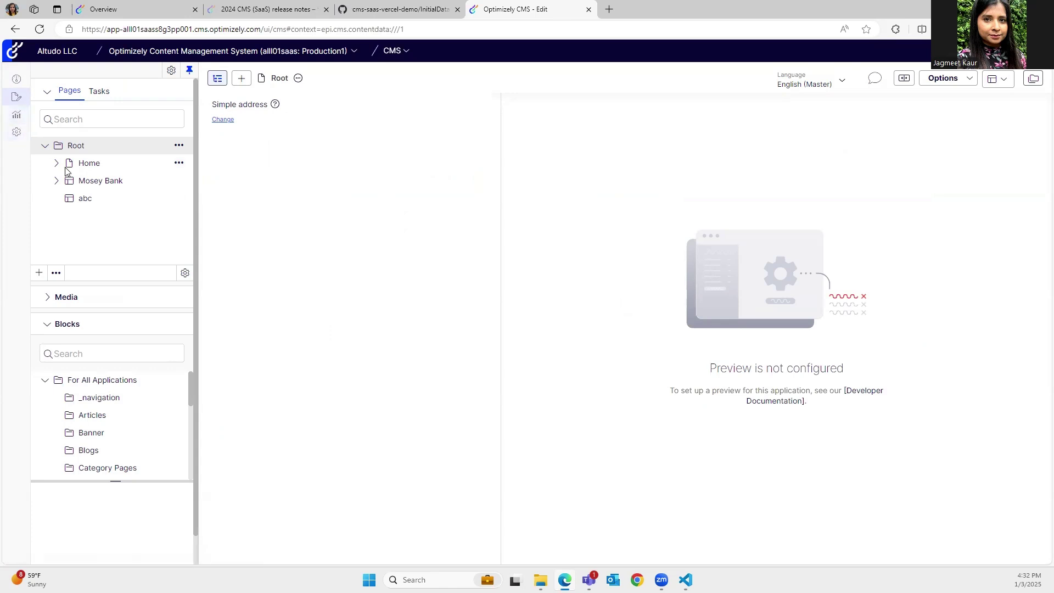
left_click(6, 137)
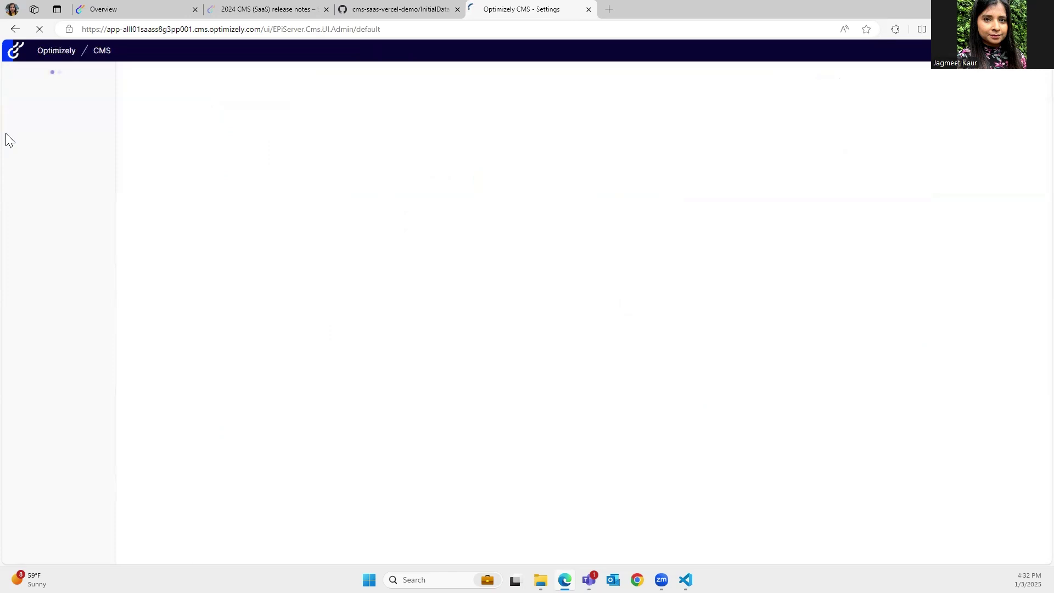
left_click(49, 144)
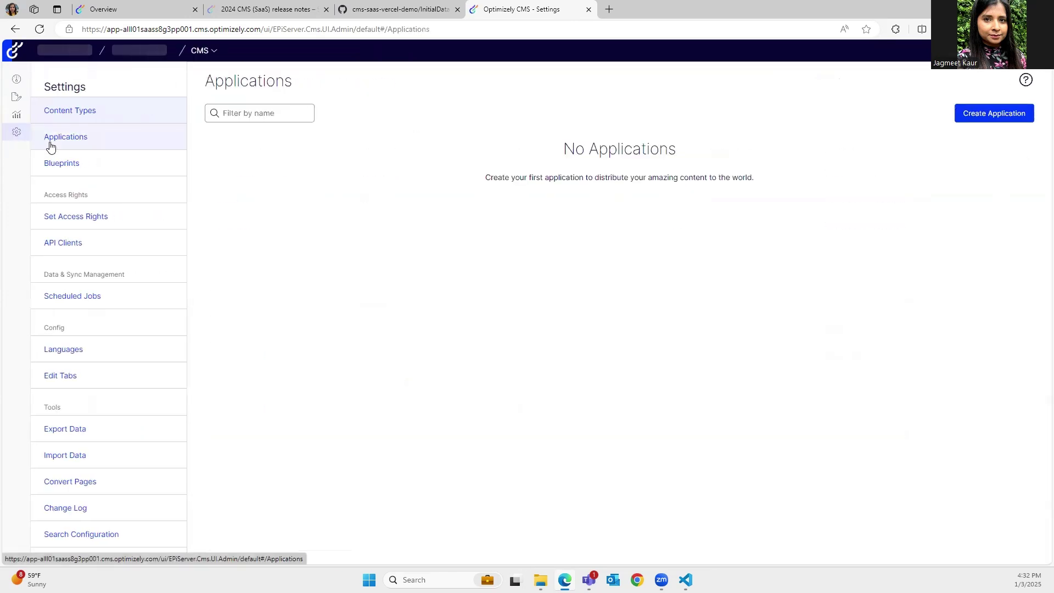
Create an application named Demo that uses the existing Home page as its start page
left_click(994, 120)
left_click(464, 279)
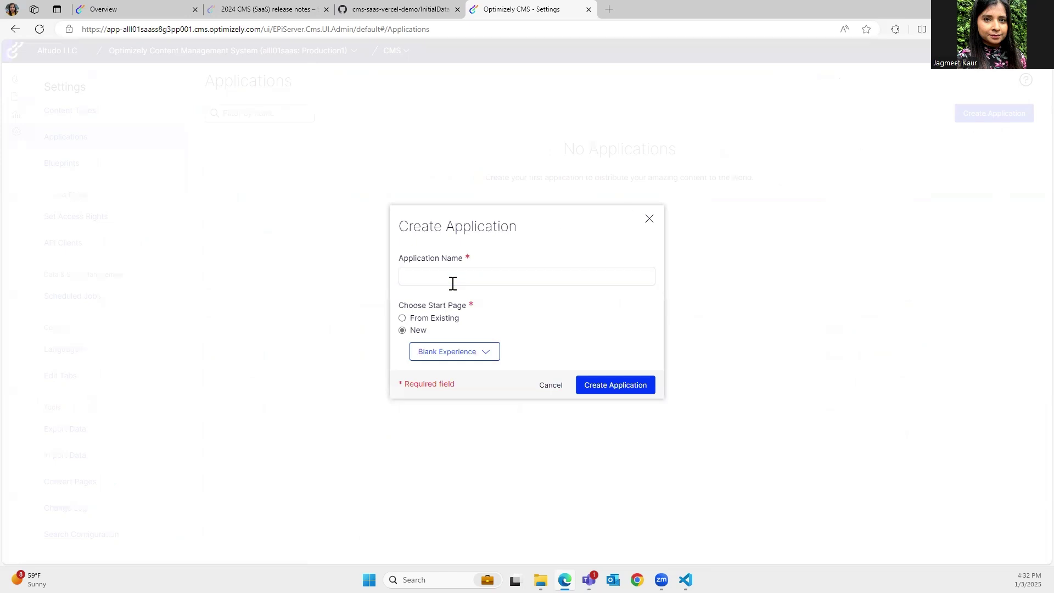
type("Demo")
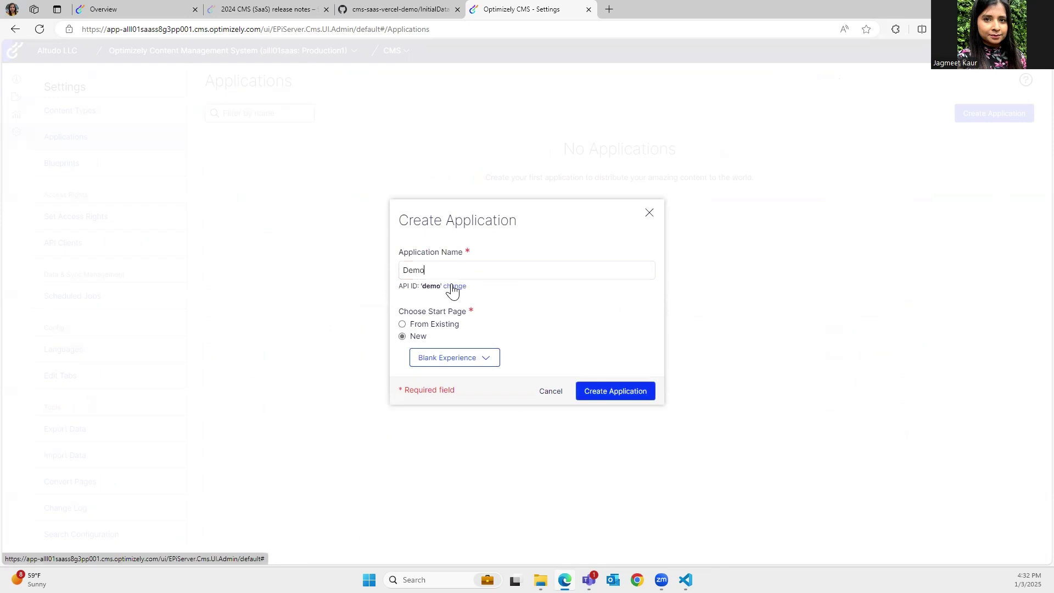
left_click(403, 324)
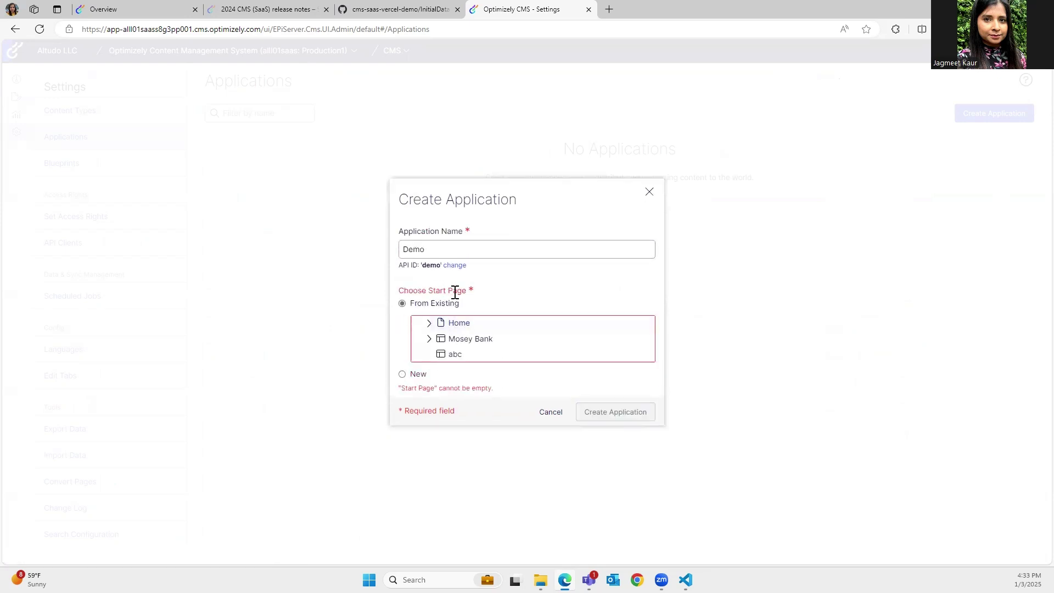
left_click(402, 374)
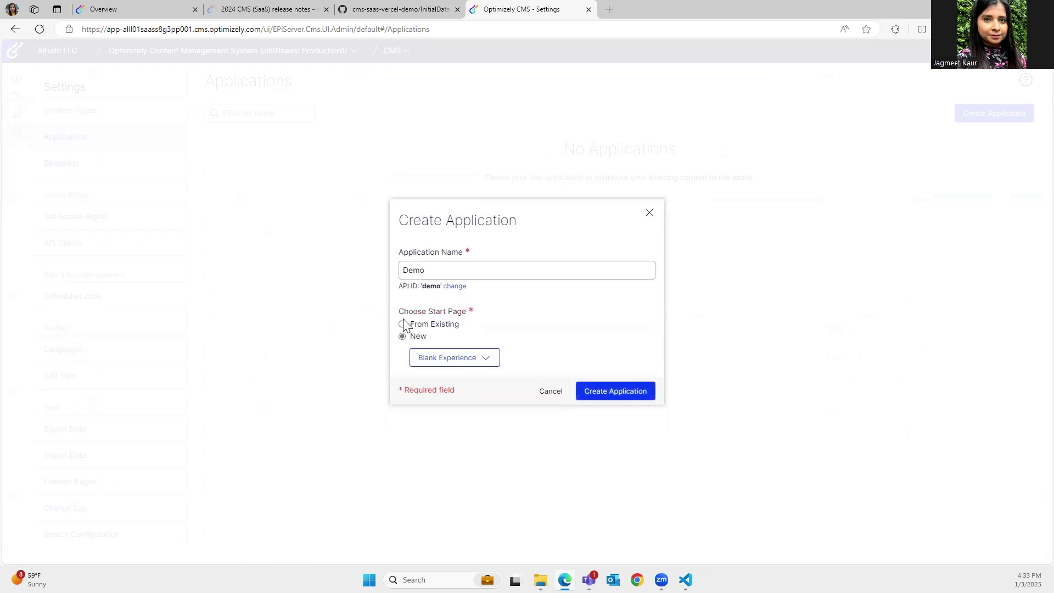
left_click(403, 325)
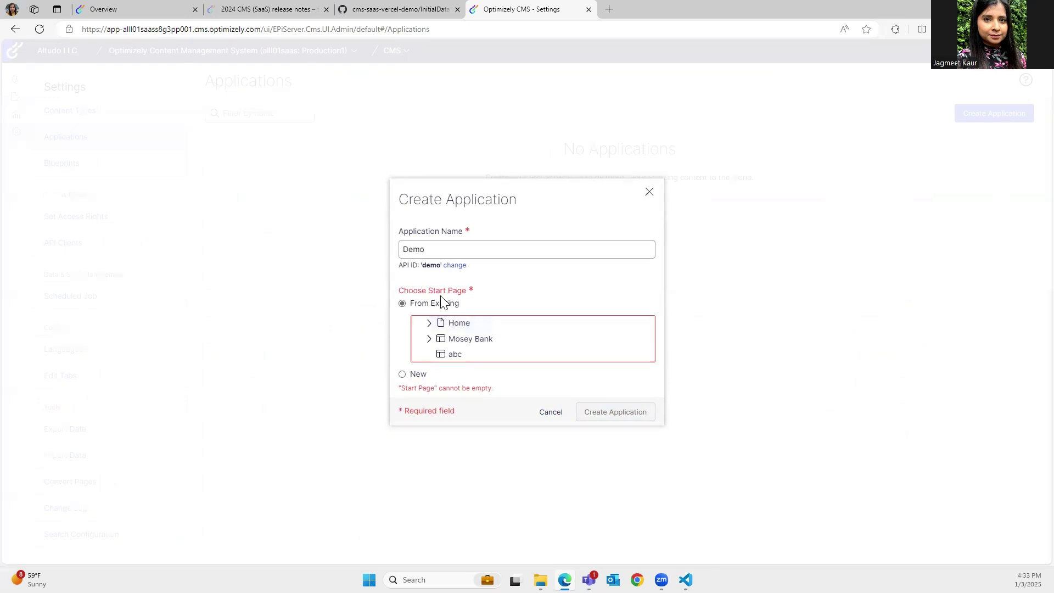
left_click(454, 330)
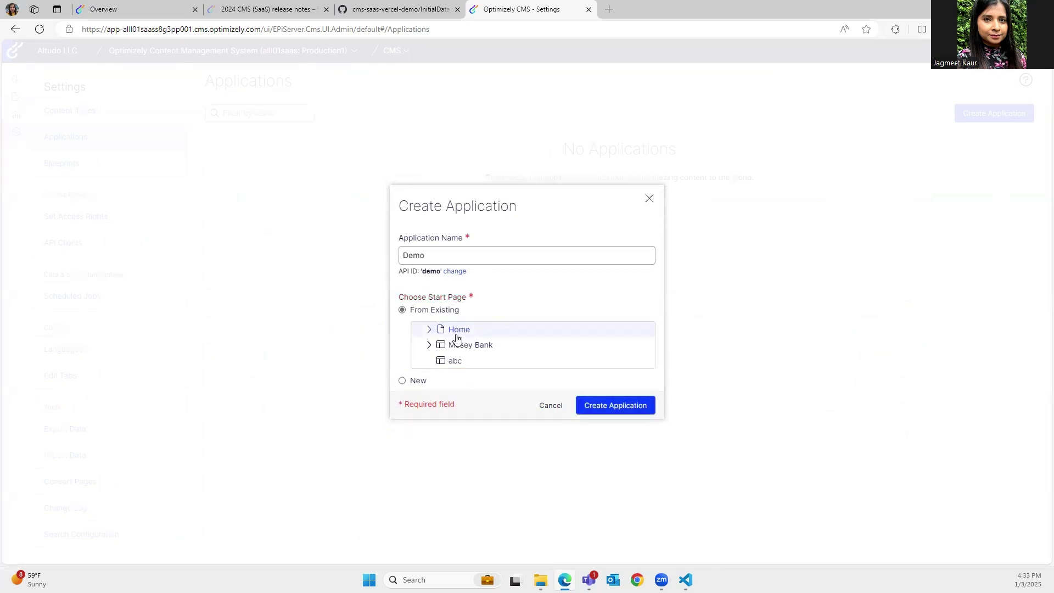
left_click(599, 413)
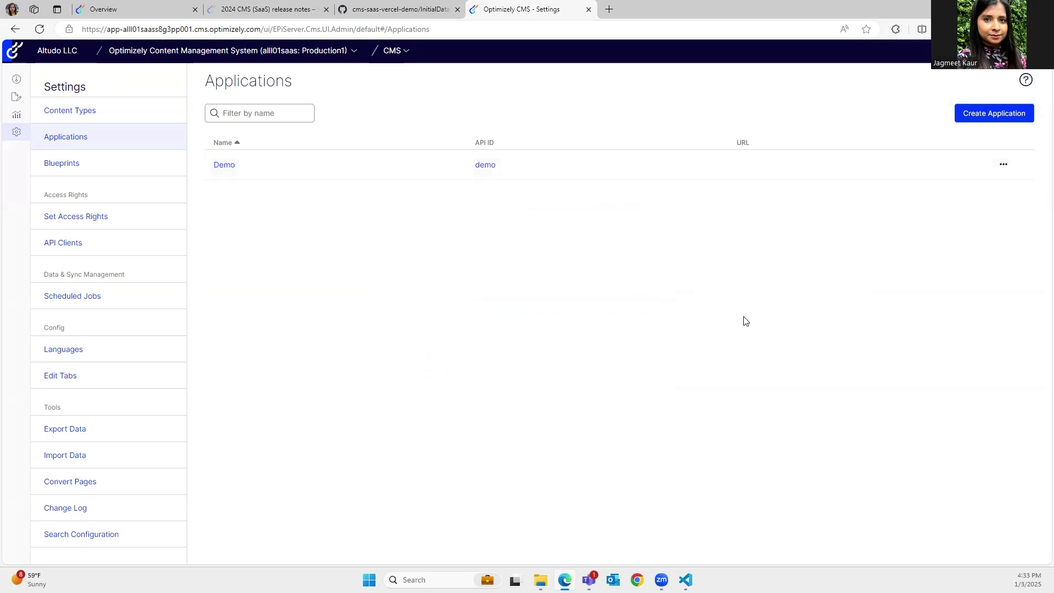
Switch back to Visual Studio Code, start the frontend's development server with yarn dev and close the .env.local file
mouse_move(685, 580)
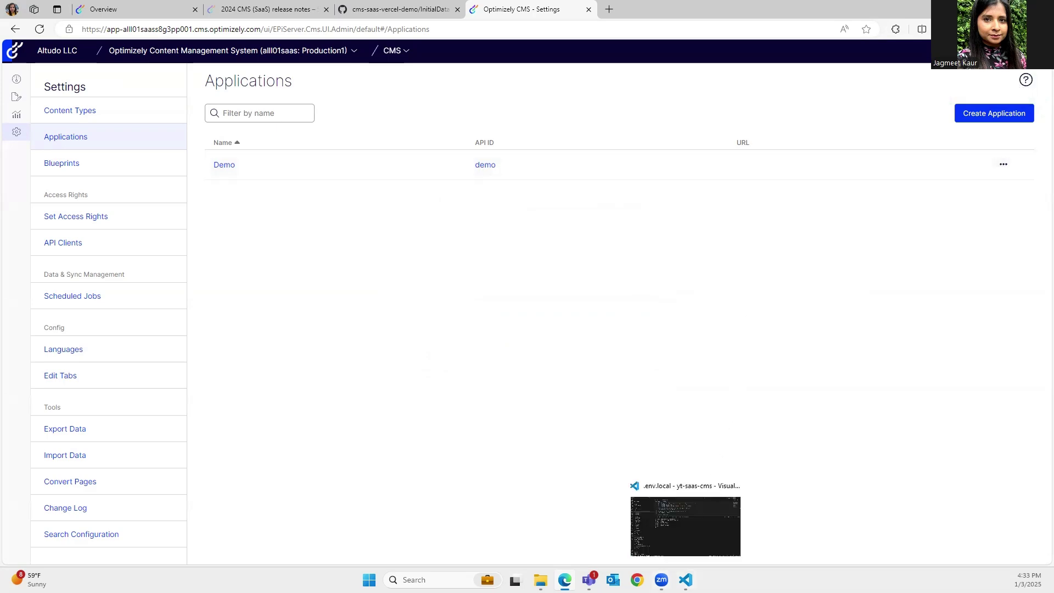
left_click(676, 525)
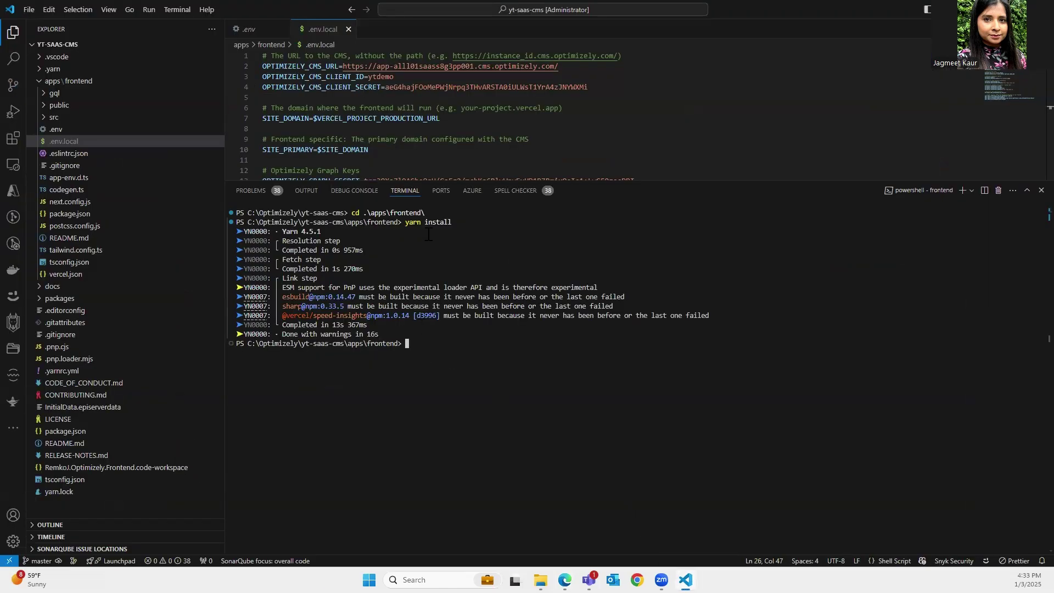
left_click_drag(405, 227, 461, 226)
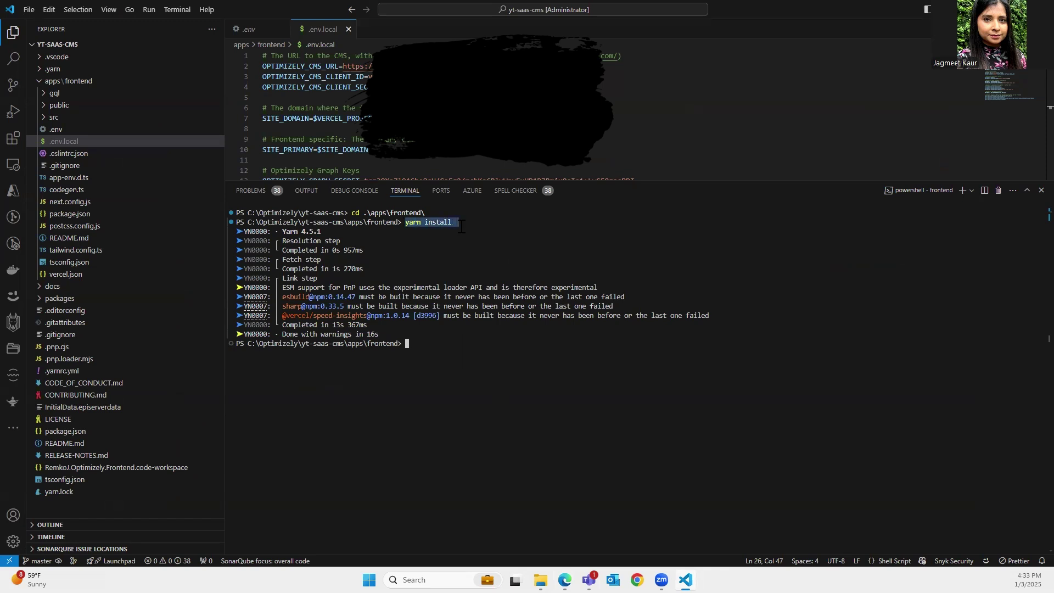
left_click(434, 341)
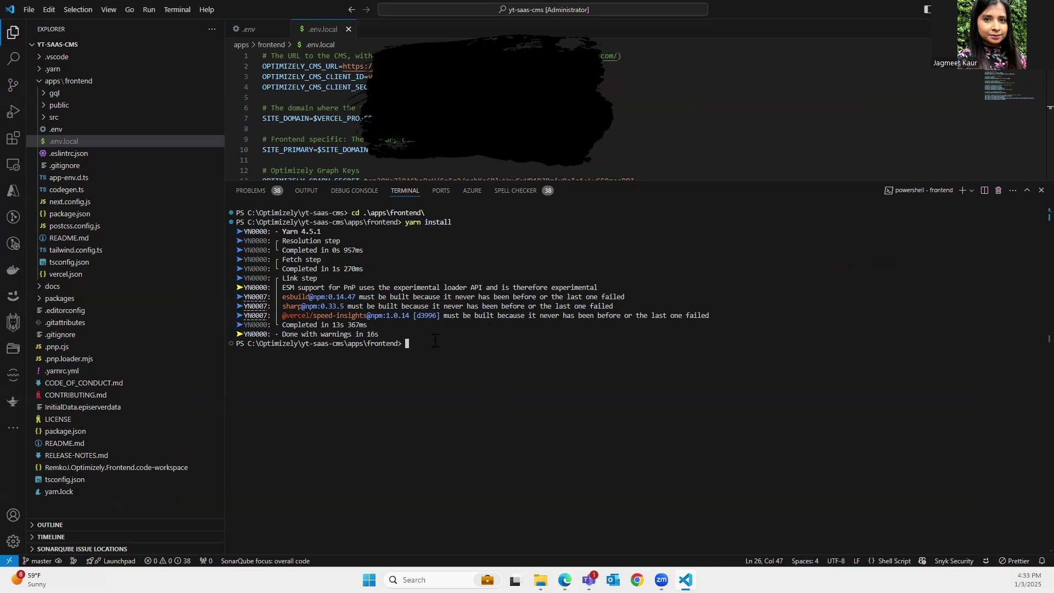
type("yarn dev")
key("Return")
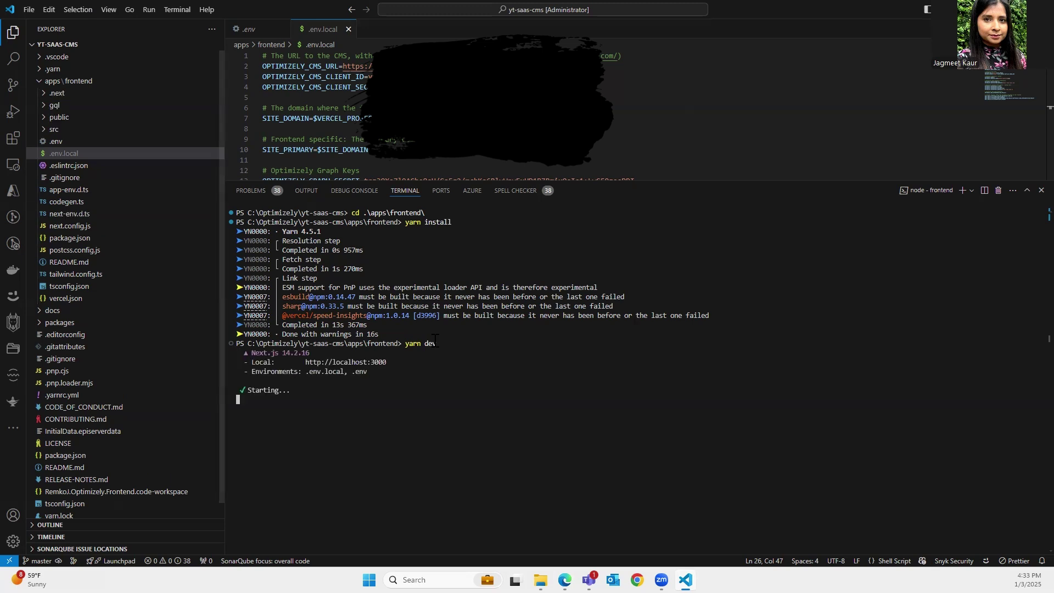
left_click(347, 30)
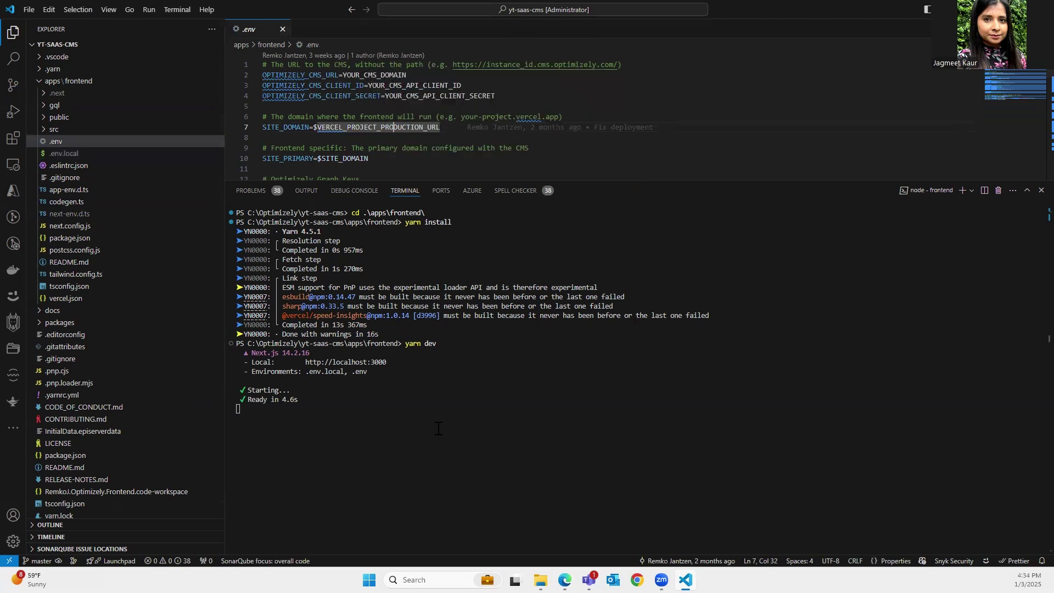
left_click(349, 368)
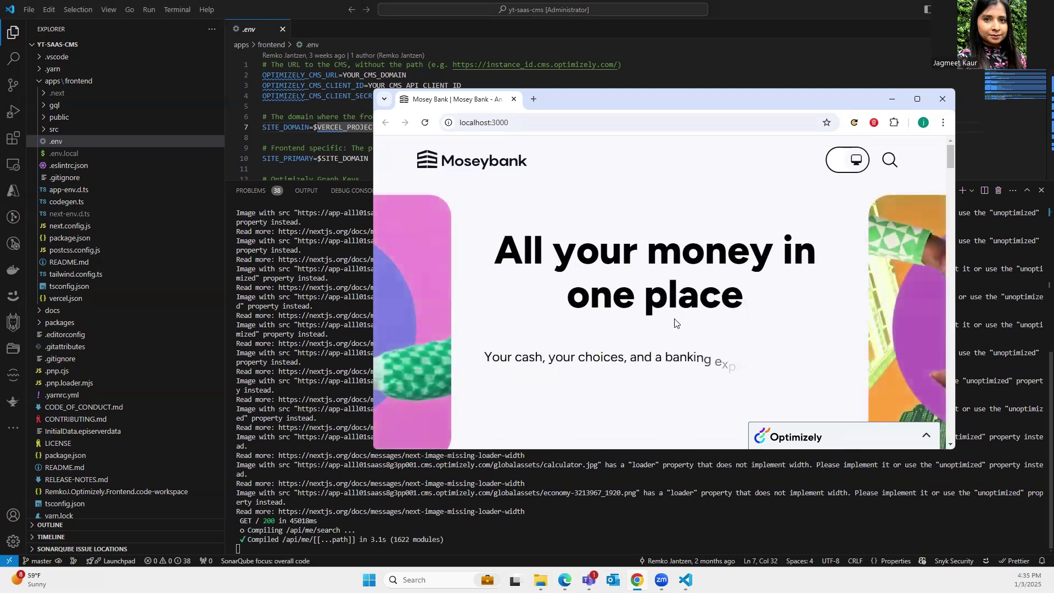
scroll(675, 323, "down", 10)
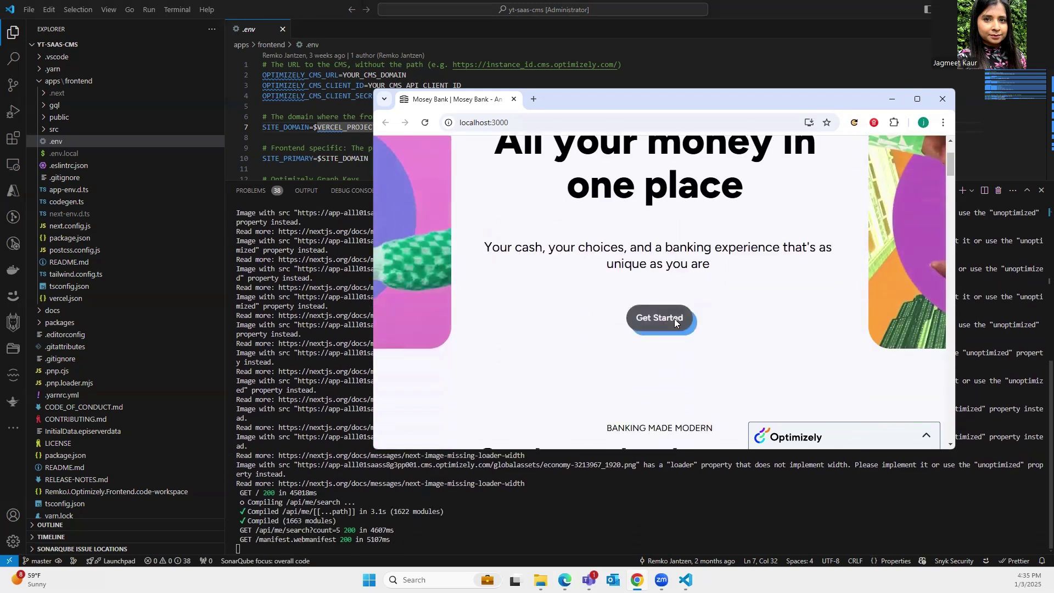
scroll(675, 322, "down", 3)
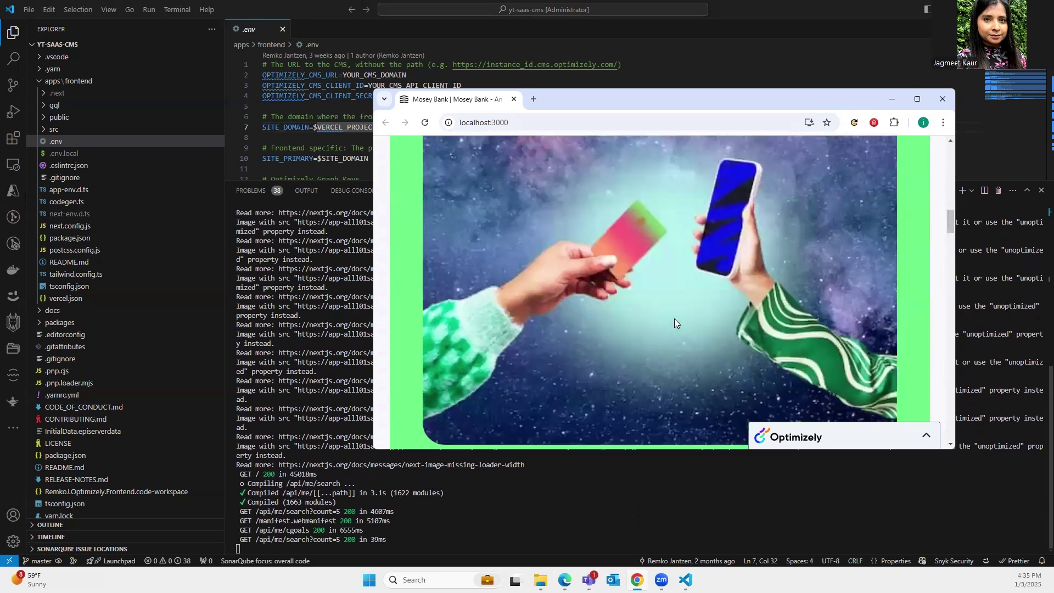
scroll(675, 321, "up", 6)
scroll(675, 321, "up", 8)
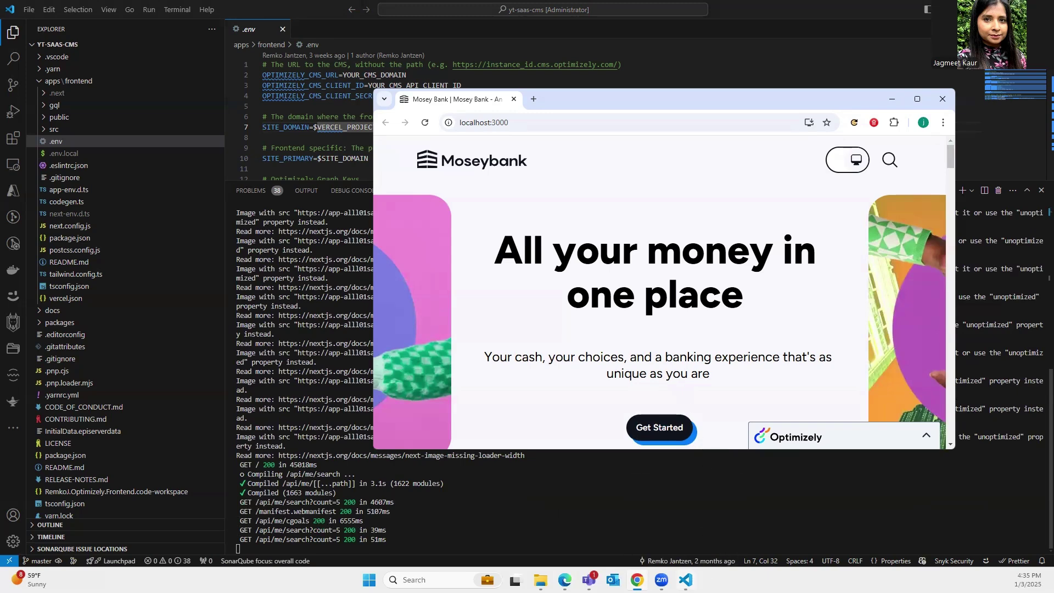
Switch to the Optimizely CMS and open the hostnames of the Demo application
left_click(565, 580)
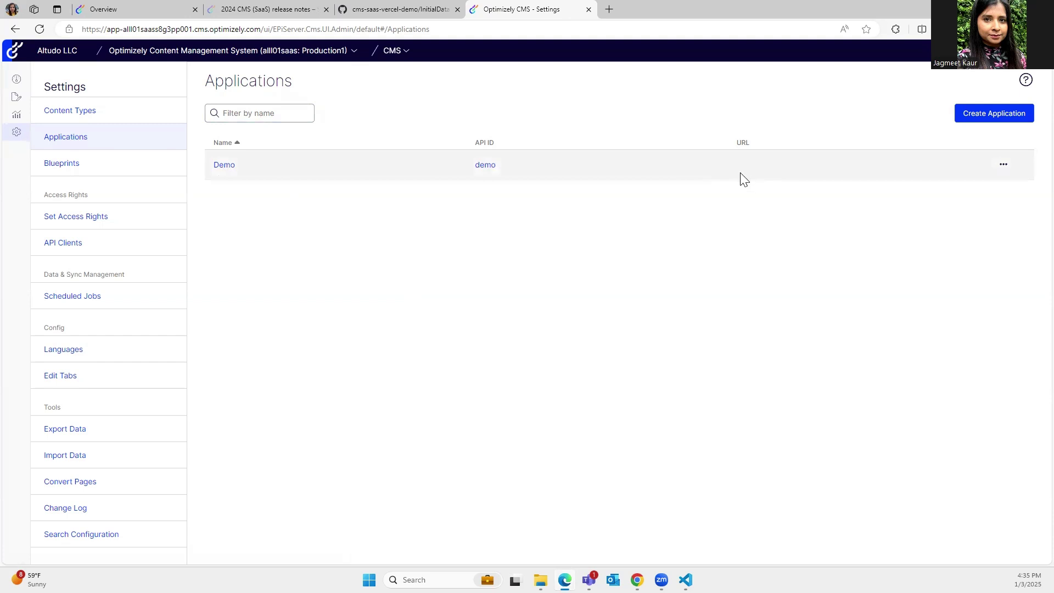
left_click(1004, 164)
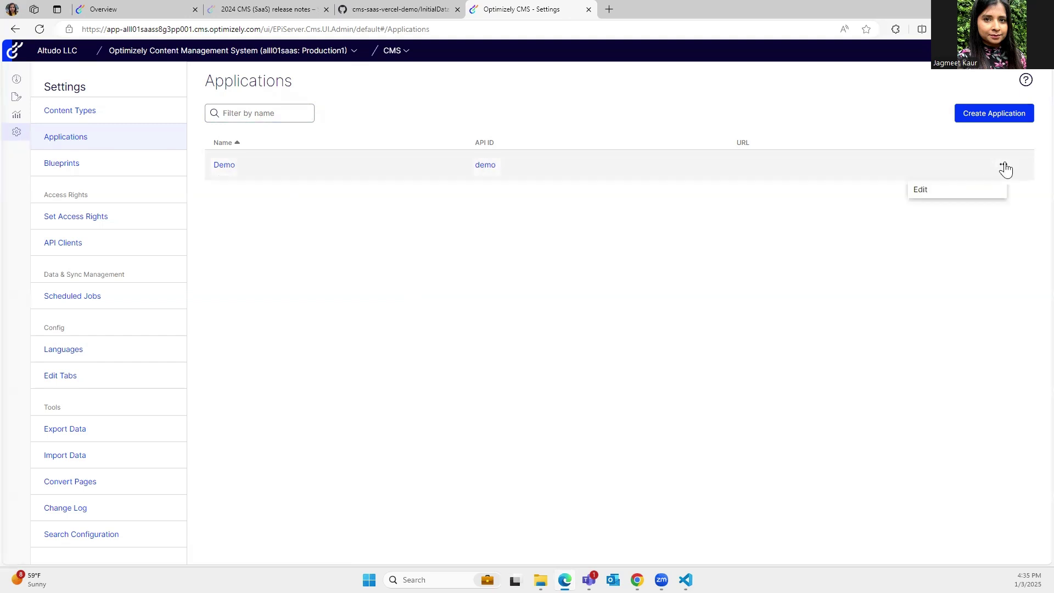
left_click(936, 197)
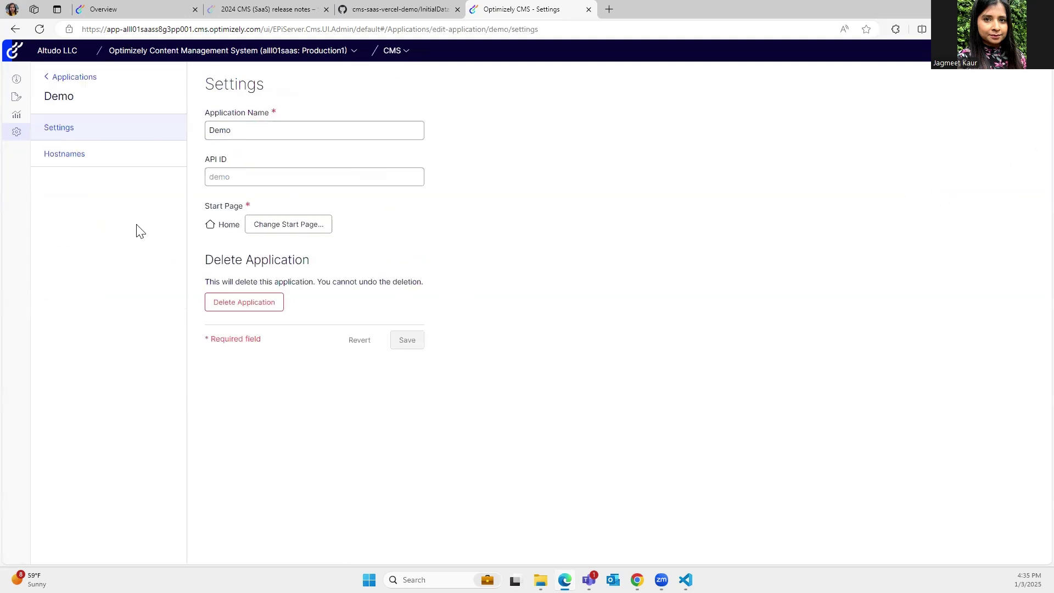
left_click(84, 156)
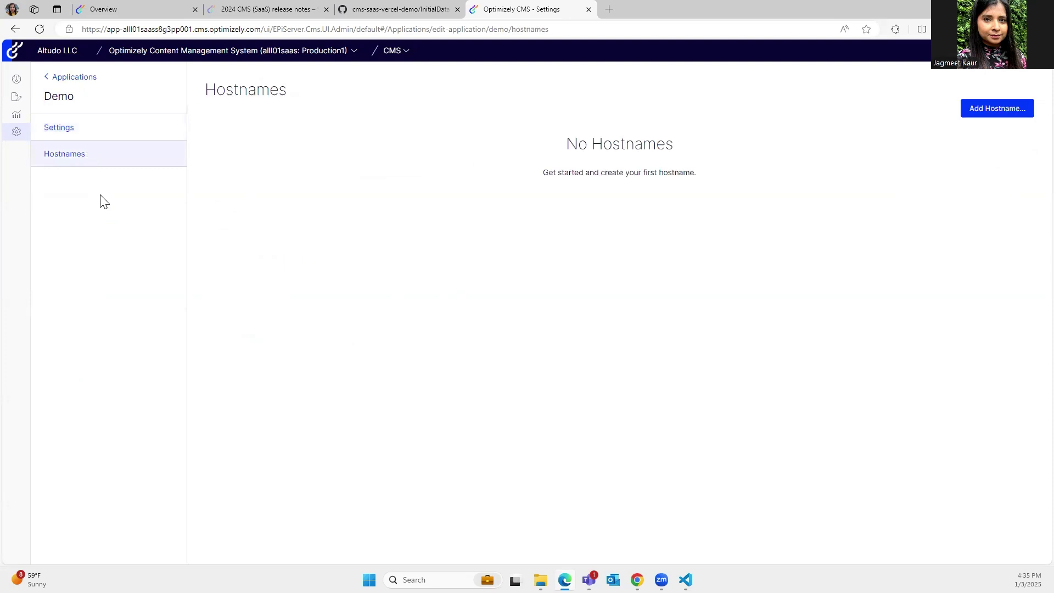
Add the hostname localhost:3000 to the Demo application with the secure connection option off and en as the locale
left_click(997, 110)
left_click(853, 150)
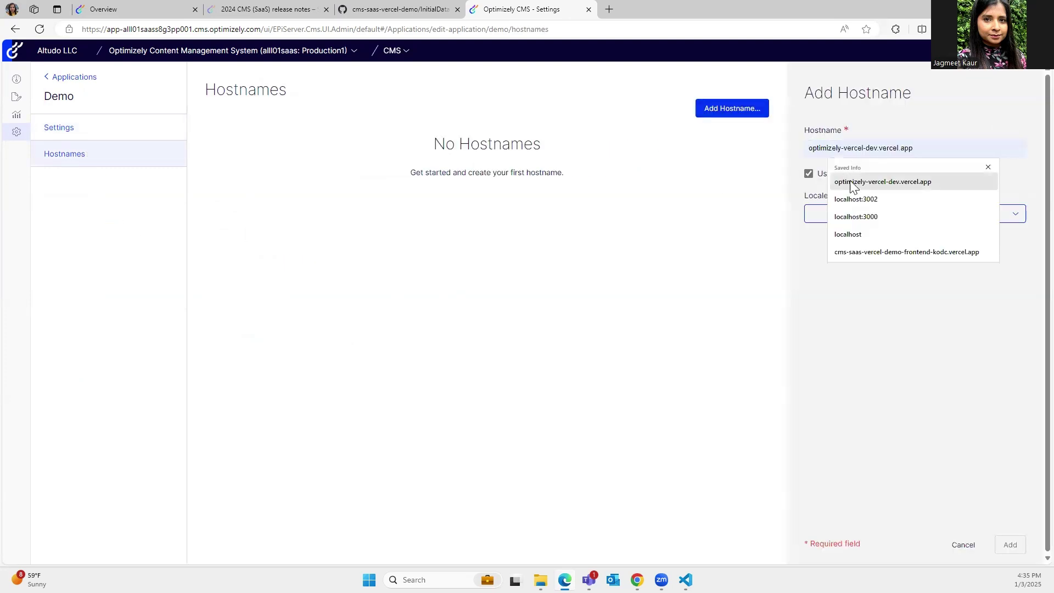
left_click(854, 216)
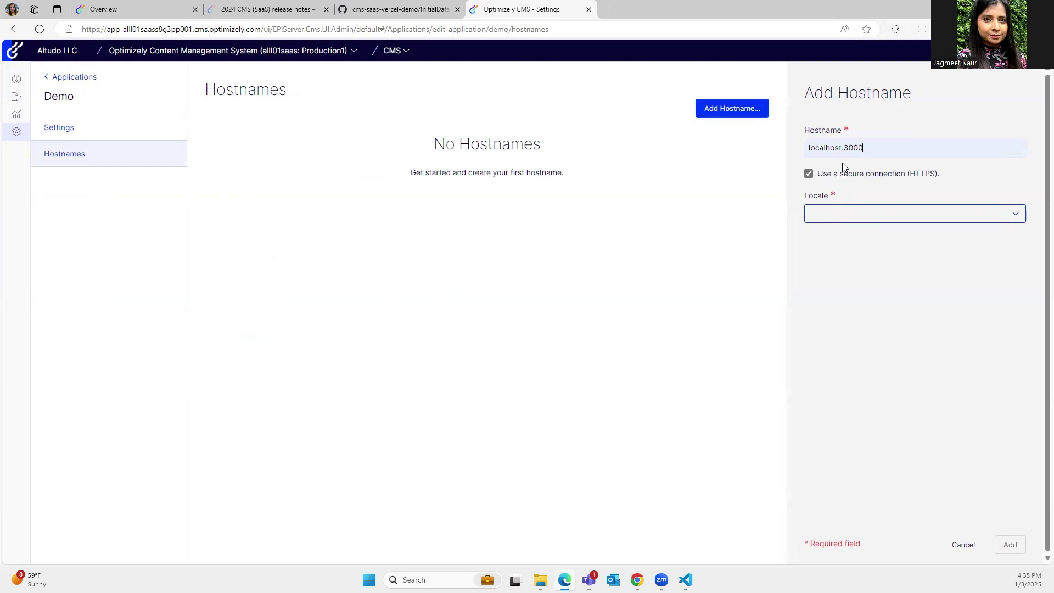
key("alt+Tab")
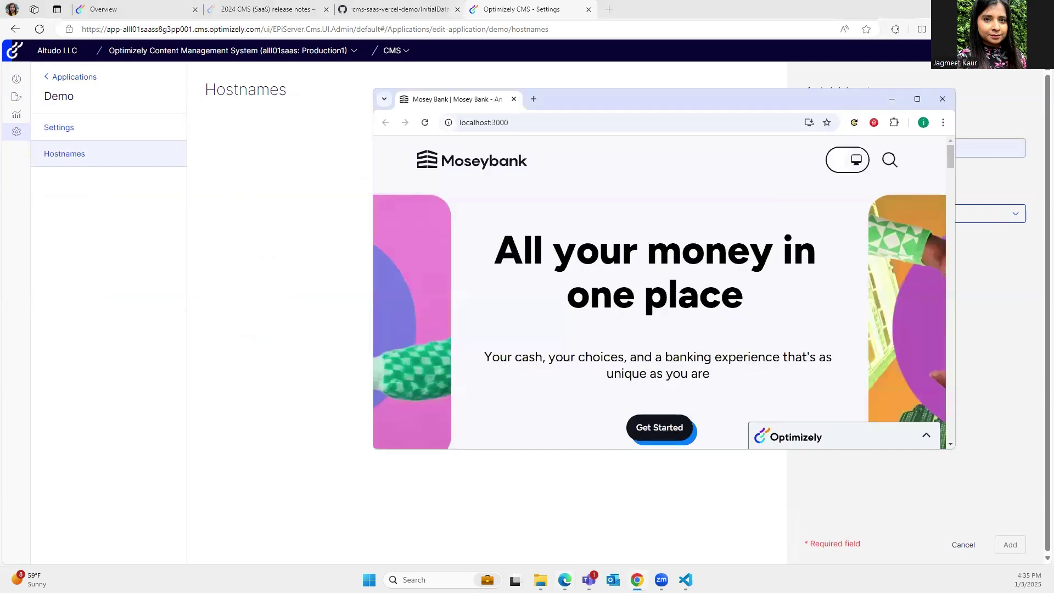
left_click(558, 131)
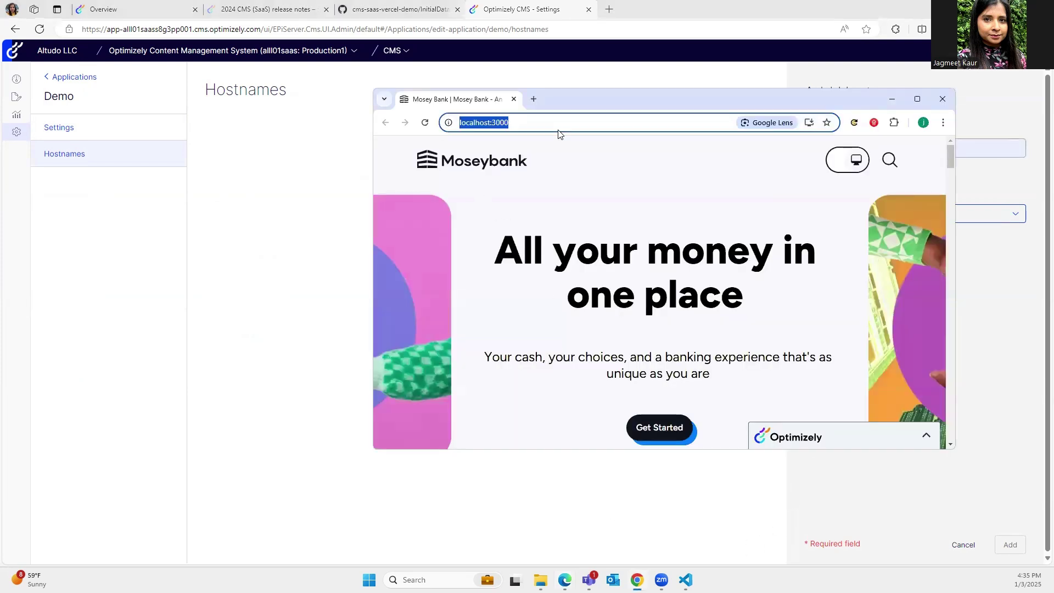
left_click(891, 99)
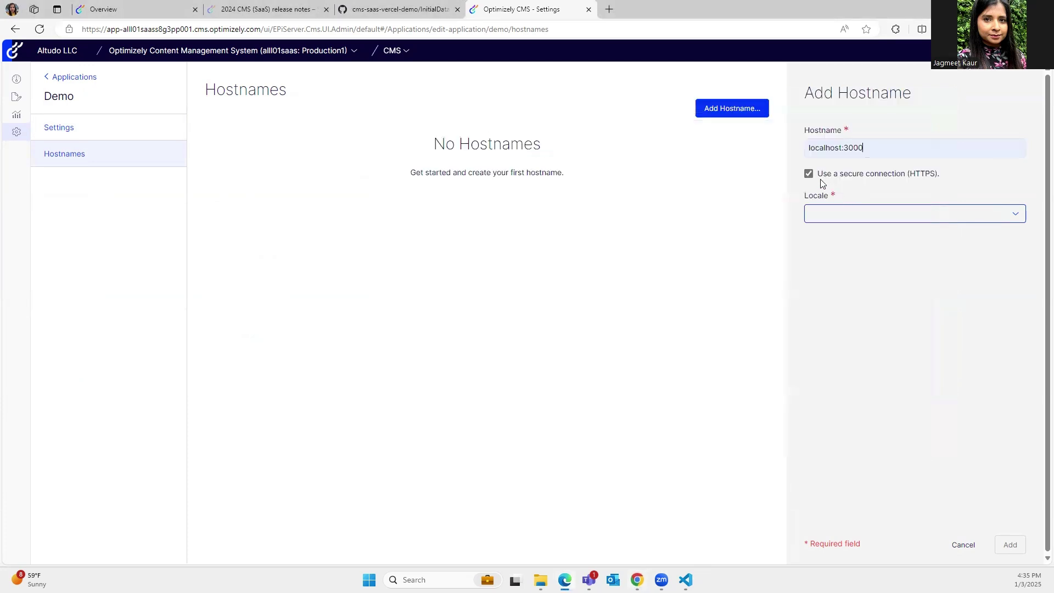
left_click(808, 174)
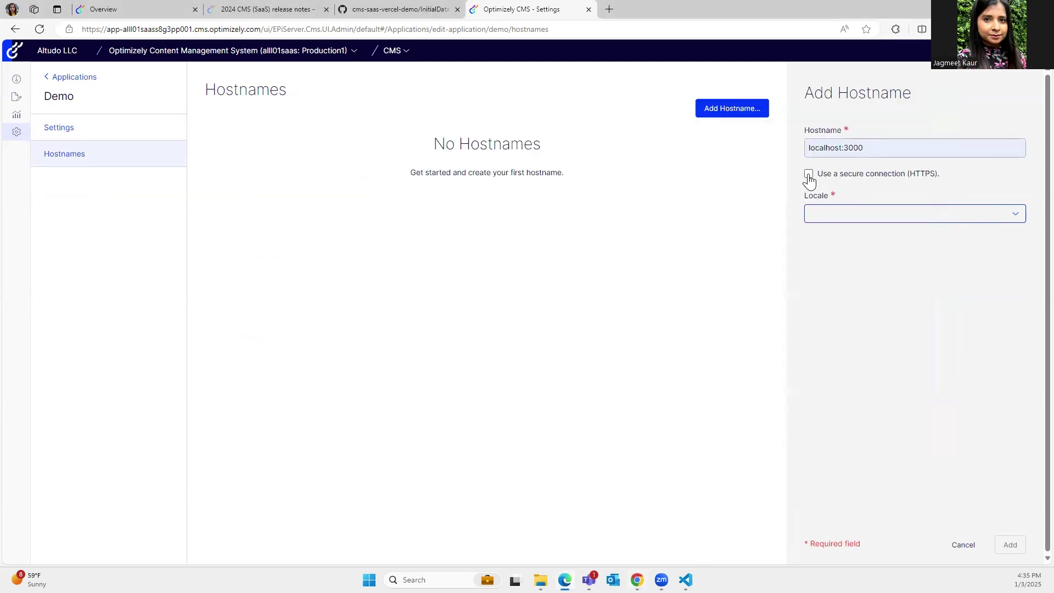
left_click(825, 219)
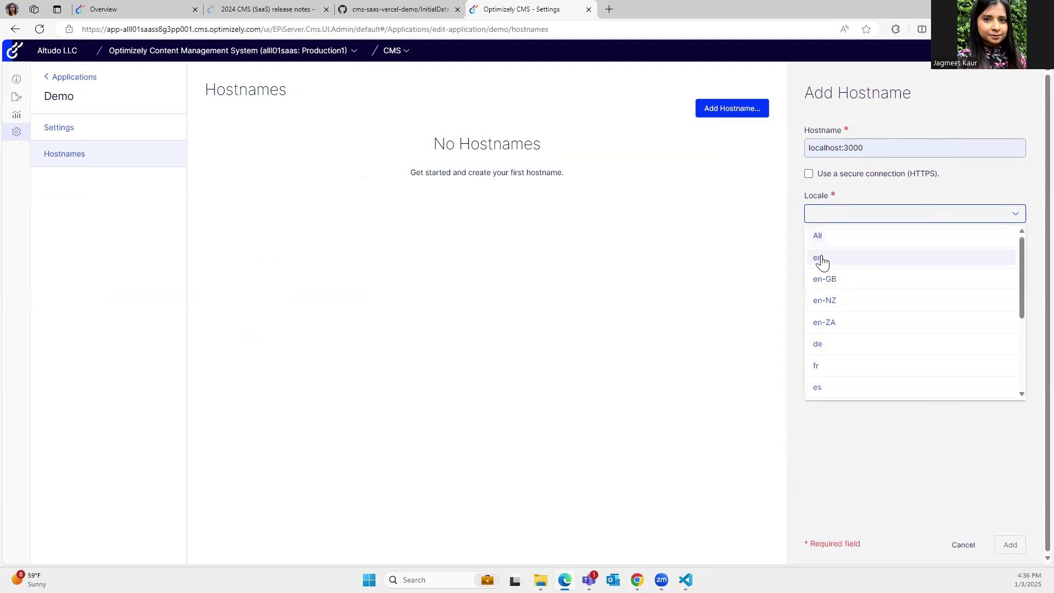
left_click(821, 263)
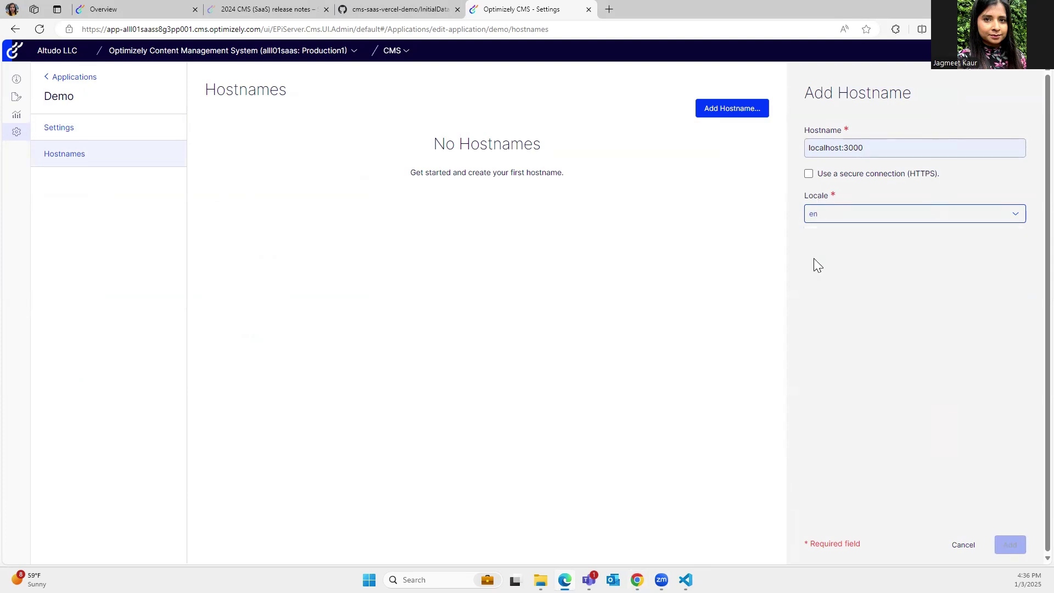
left_click(1012, 545)
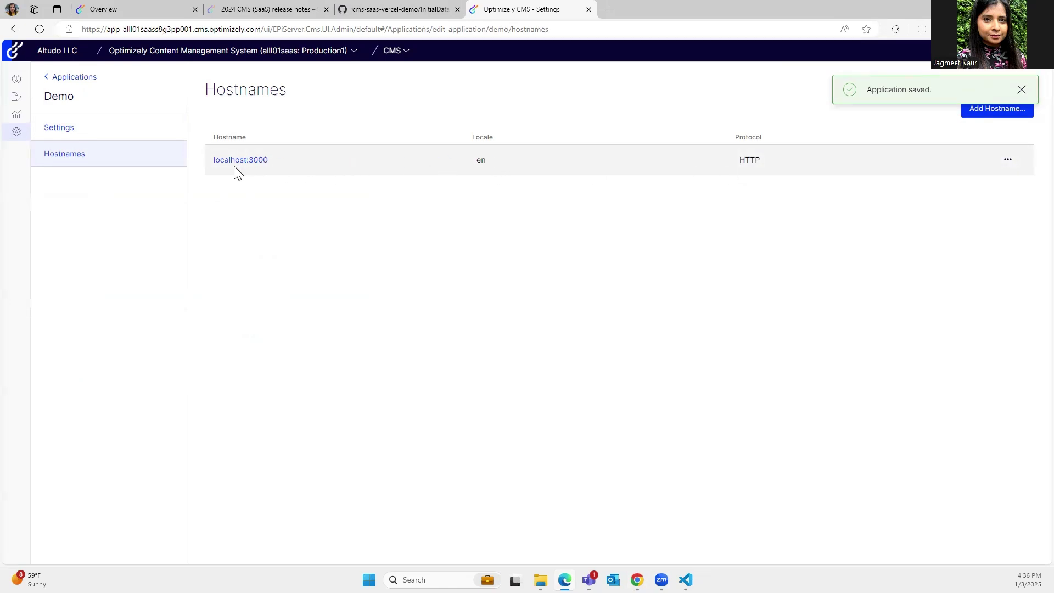
Return to the applications list, then open the Home page in the content editor
left_click(73, 128)
left_click(70, 77)
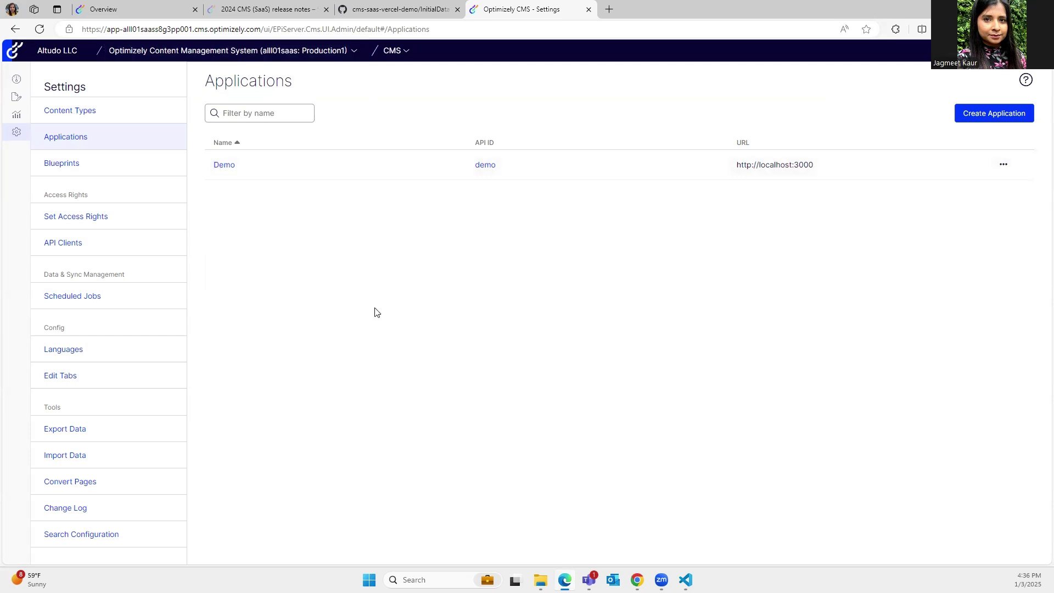
left_click(16, 99)
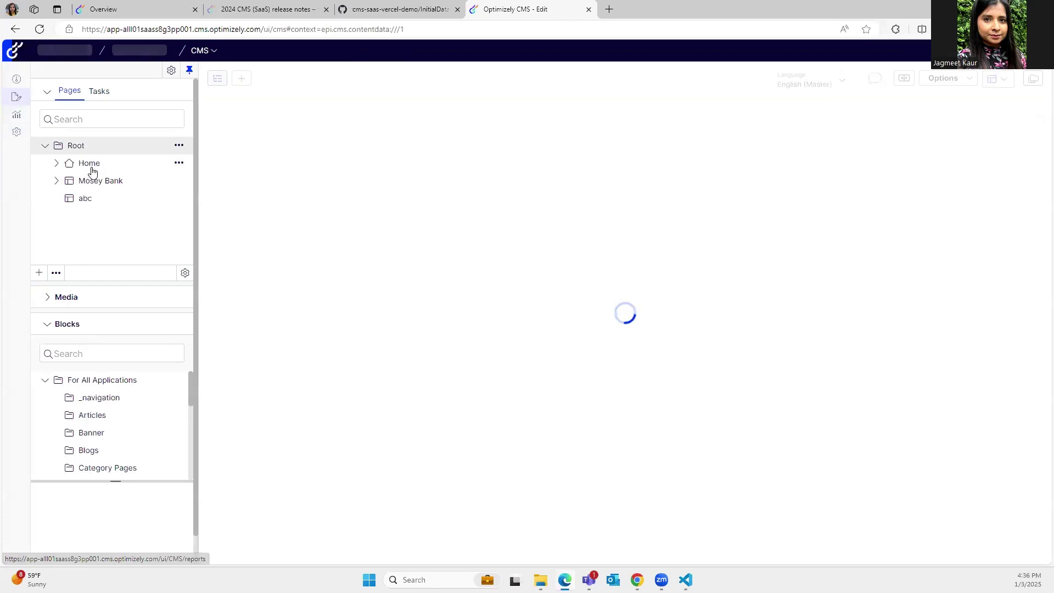
left_click(91, 167)
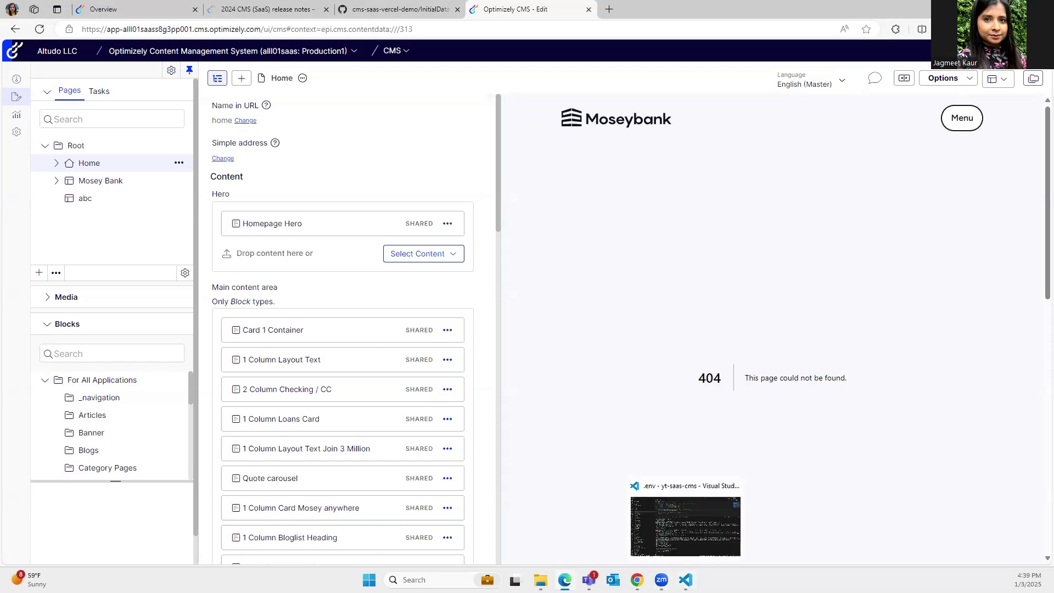
Check the development server's terminal output in Visual Studio Code for preview errors and return to the CMS
left_click(685, 580)
key("super+Up")
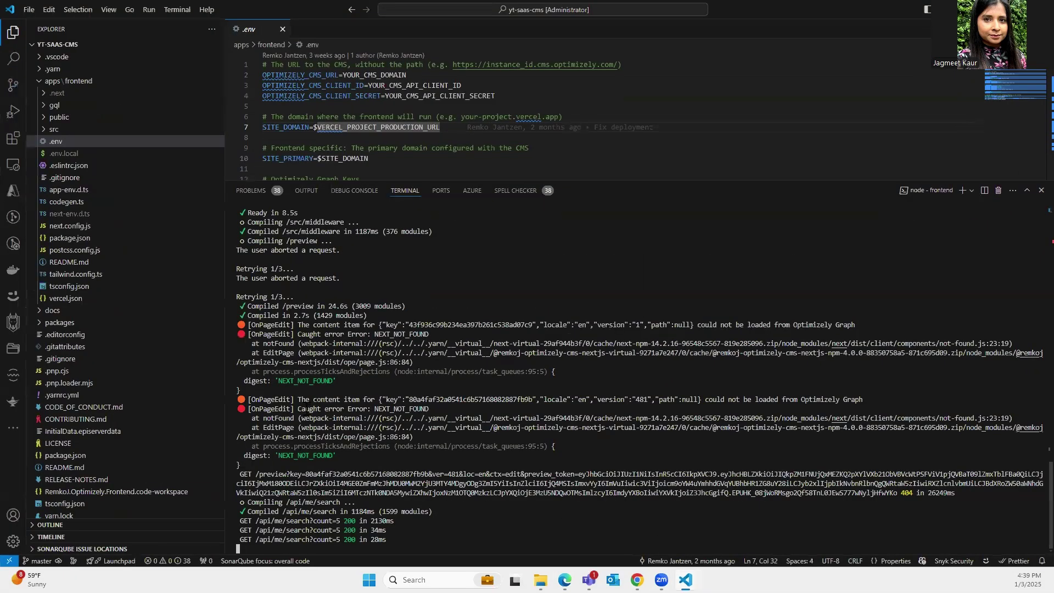
left_click_drag(300, 400, 881, 398)
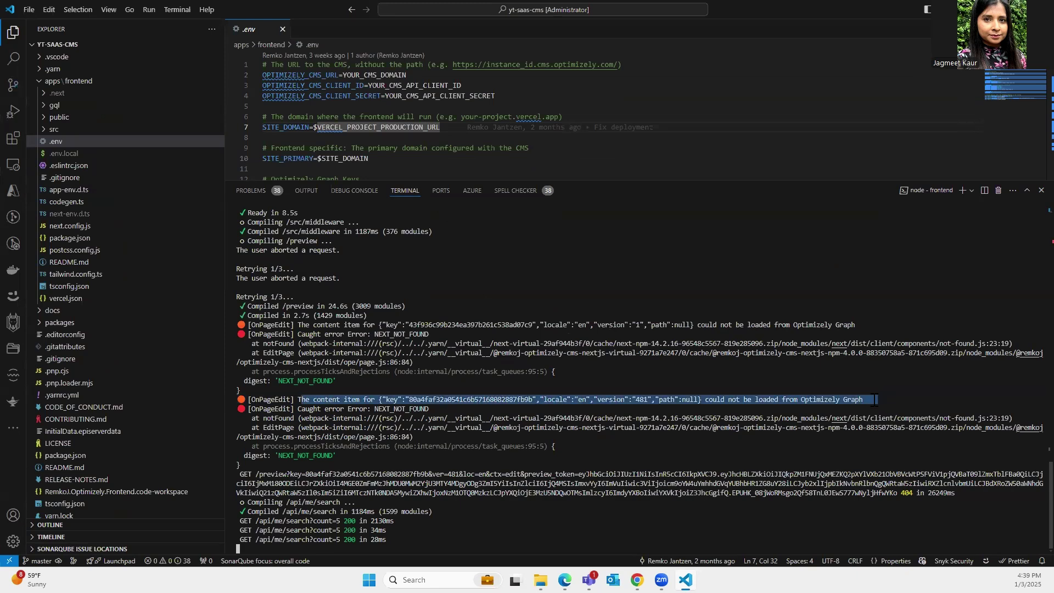
left_click_drag(875, 400, 857, 397)
key("alt+Tab")
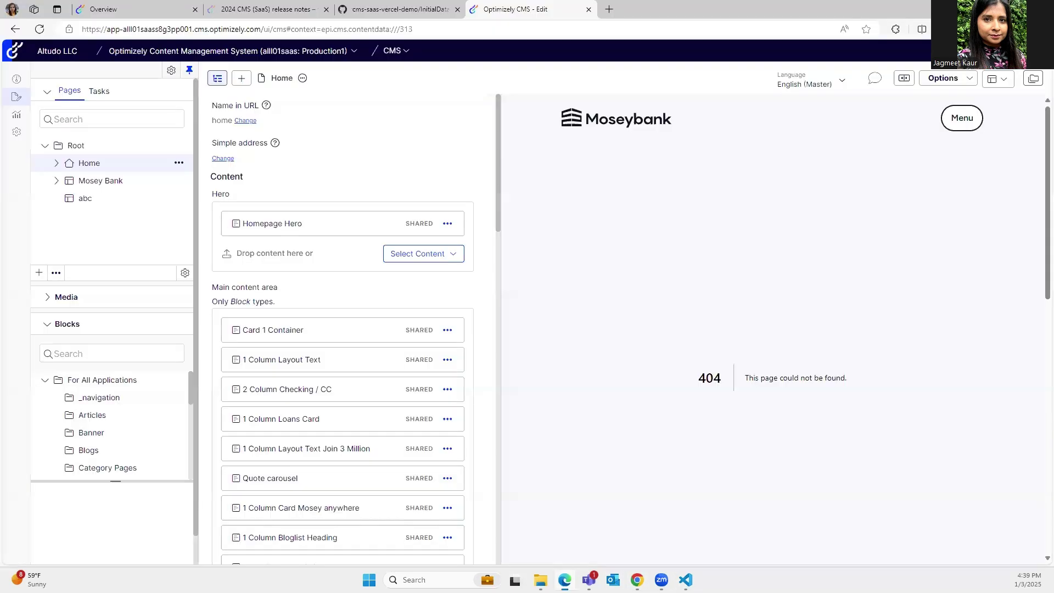
Run the Optimizely Graph Full Synchronization scheduled job and check its last run time
left_click(17, 133)
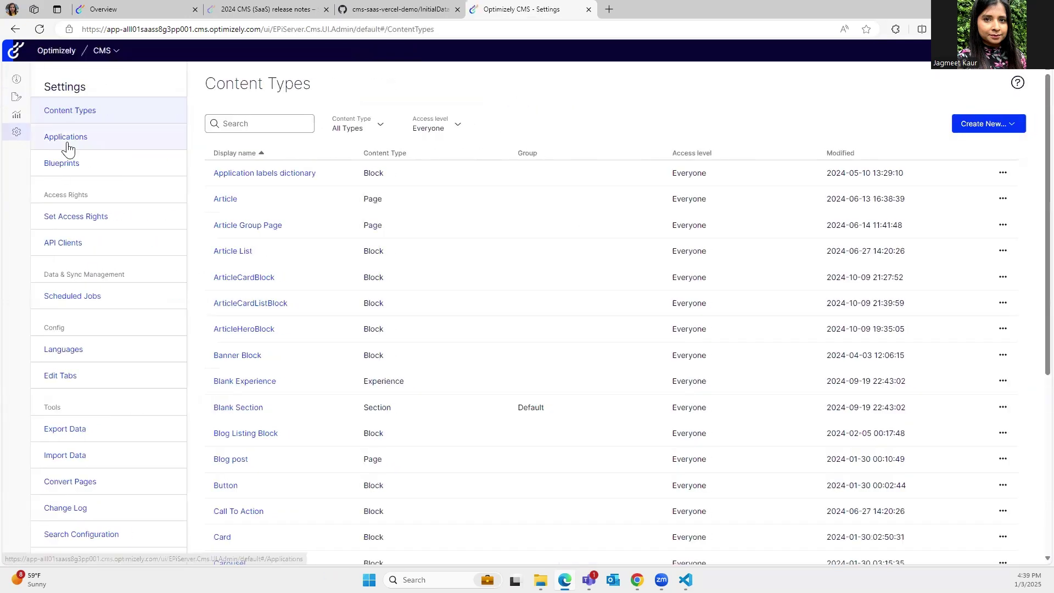
left_click(95, 304)
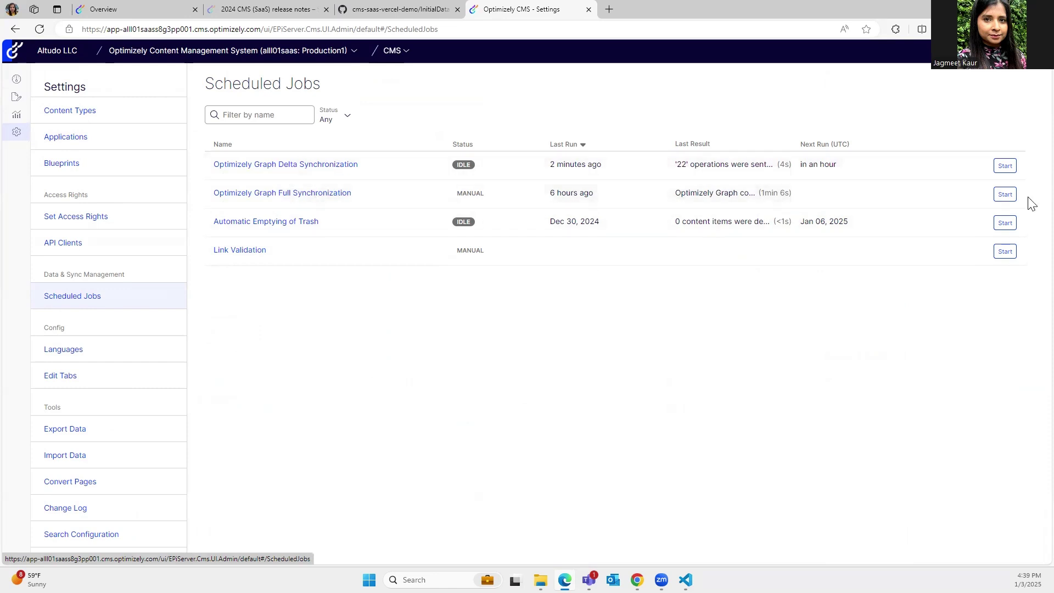
left_click(1012, 198)
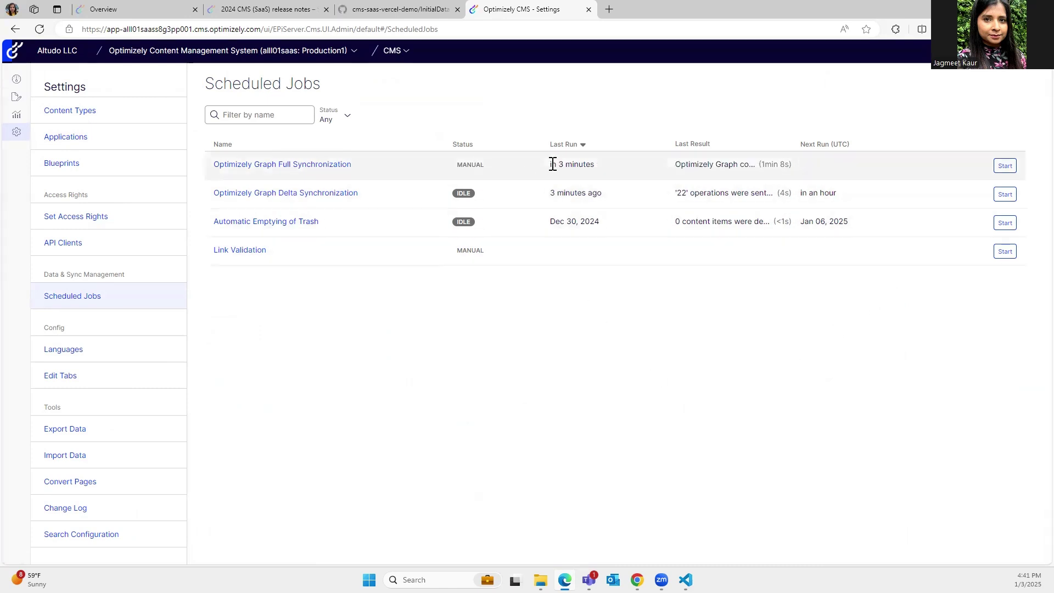
left_click_drag(549, 164, 606, 173)
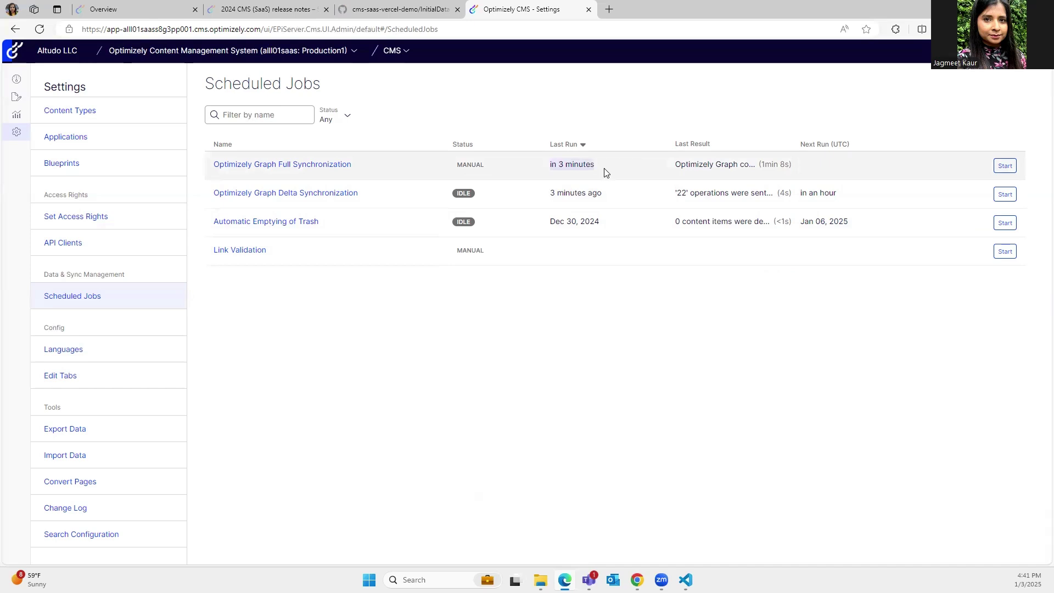
left_click(502, 309)
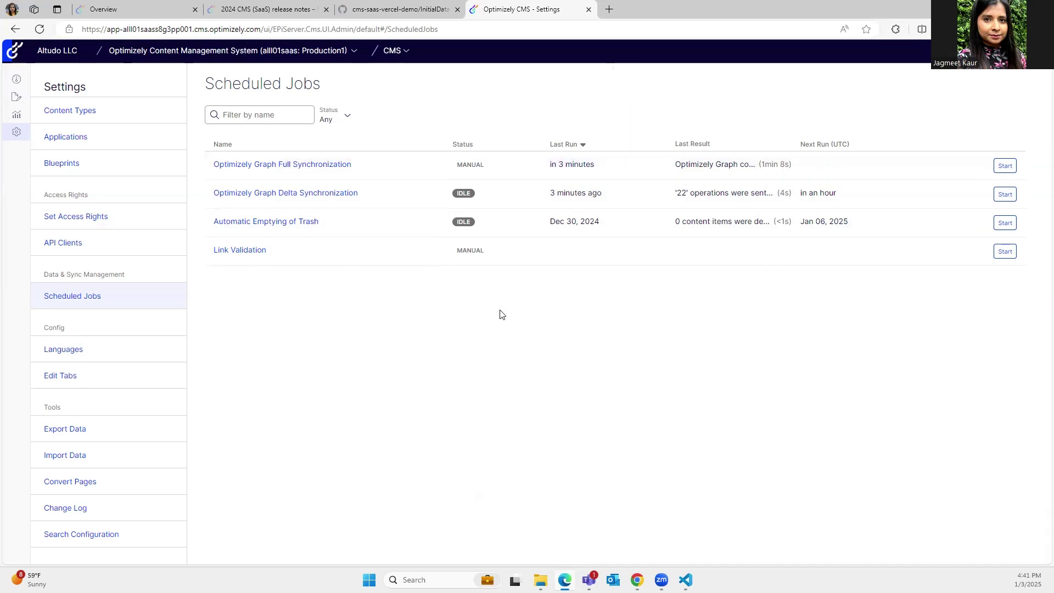
Reopen the Home page in the content editor and look through its preview
left_click(17, 99)
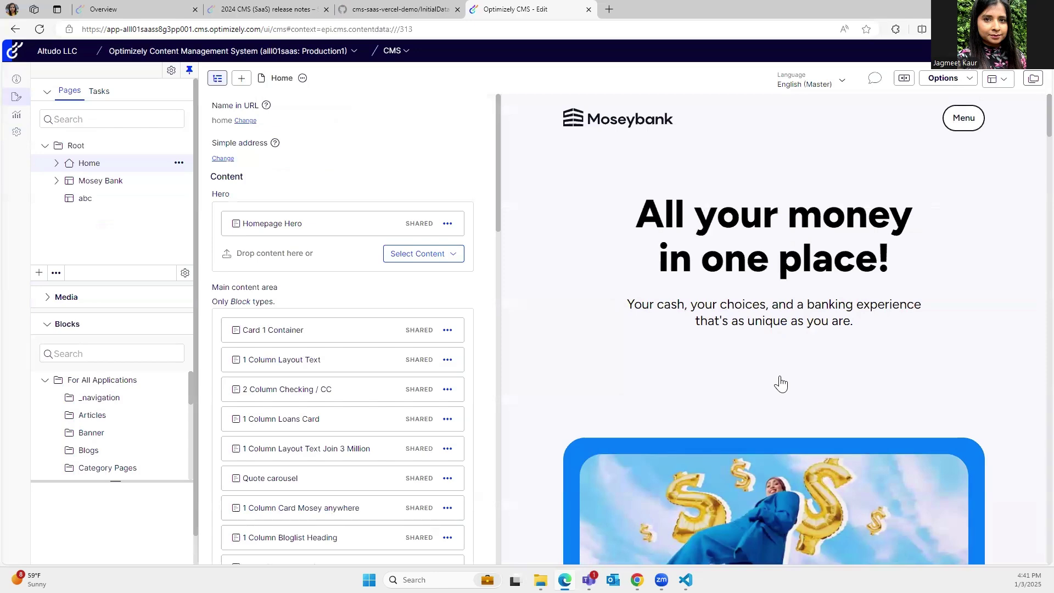
scroll(795, 383, "down", 3)
scroll(796, 383, "up", 3)
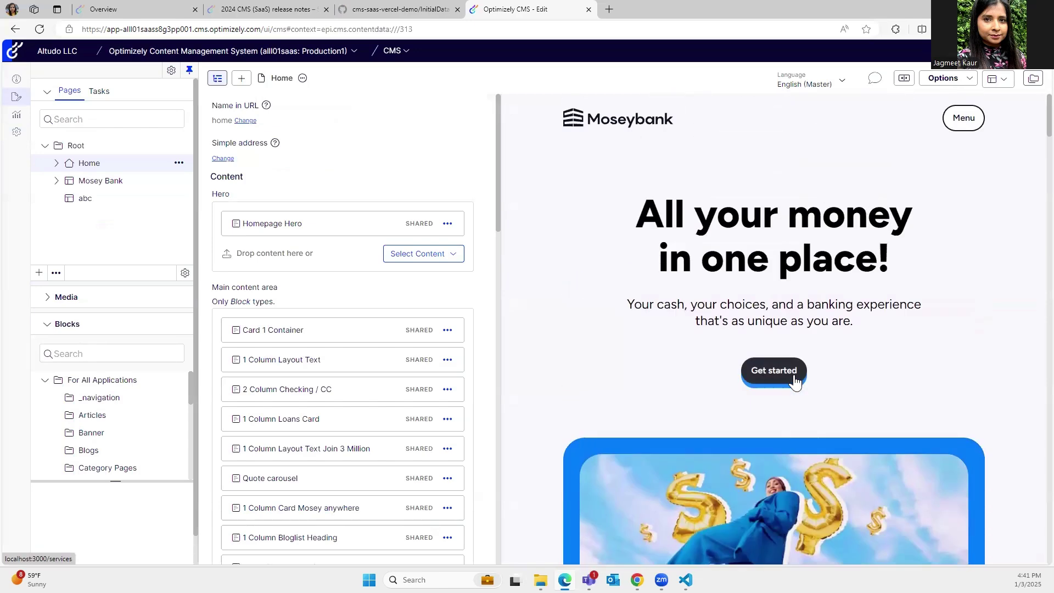
scroll(855, 367, "down", 10)
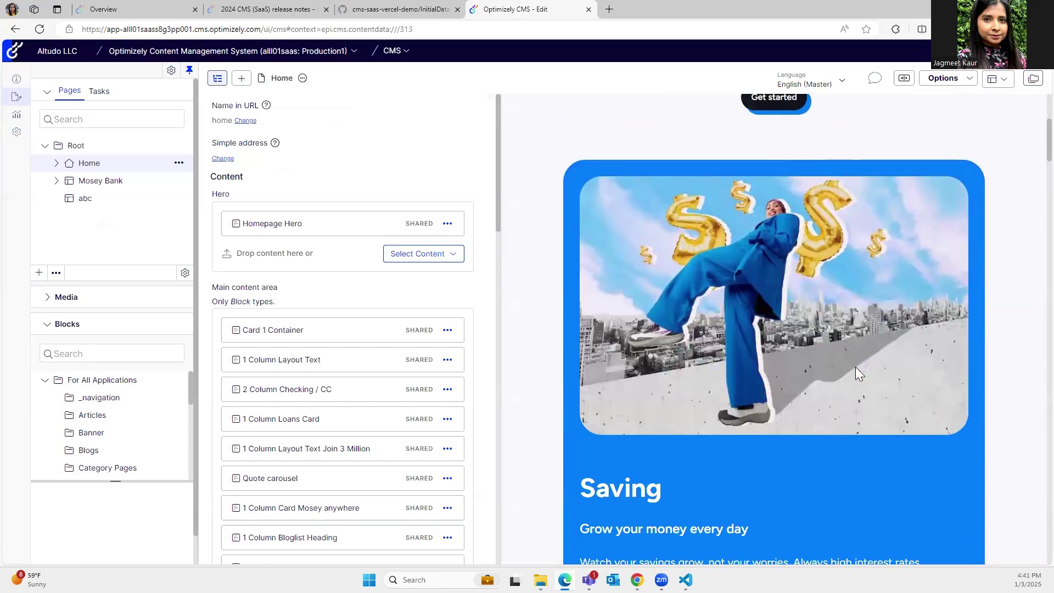
scroll(855, 367, "down", 12)
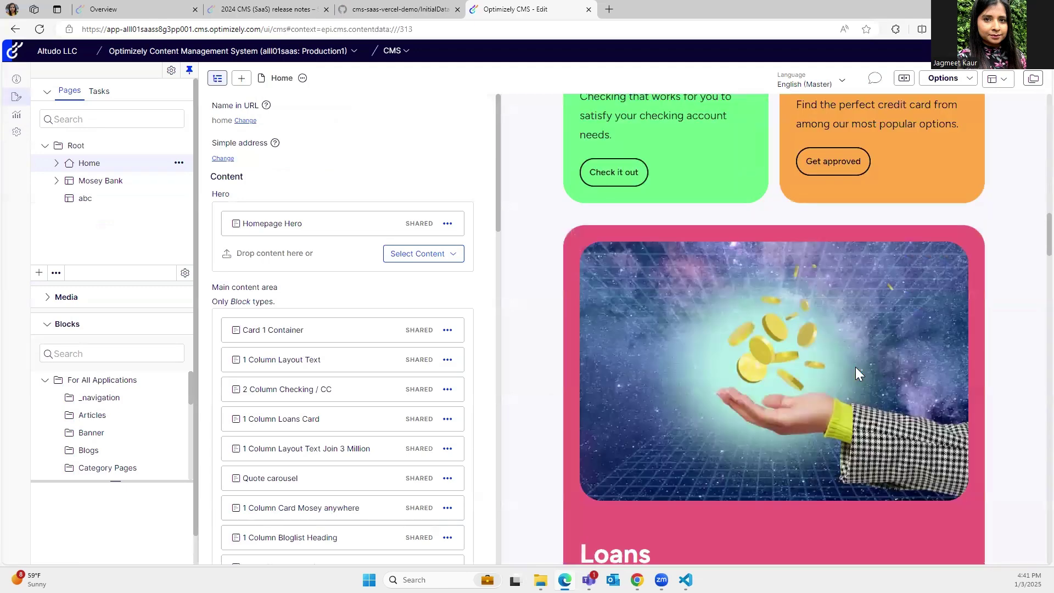
scroll(855, 367, "up", 8)
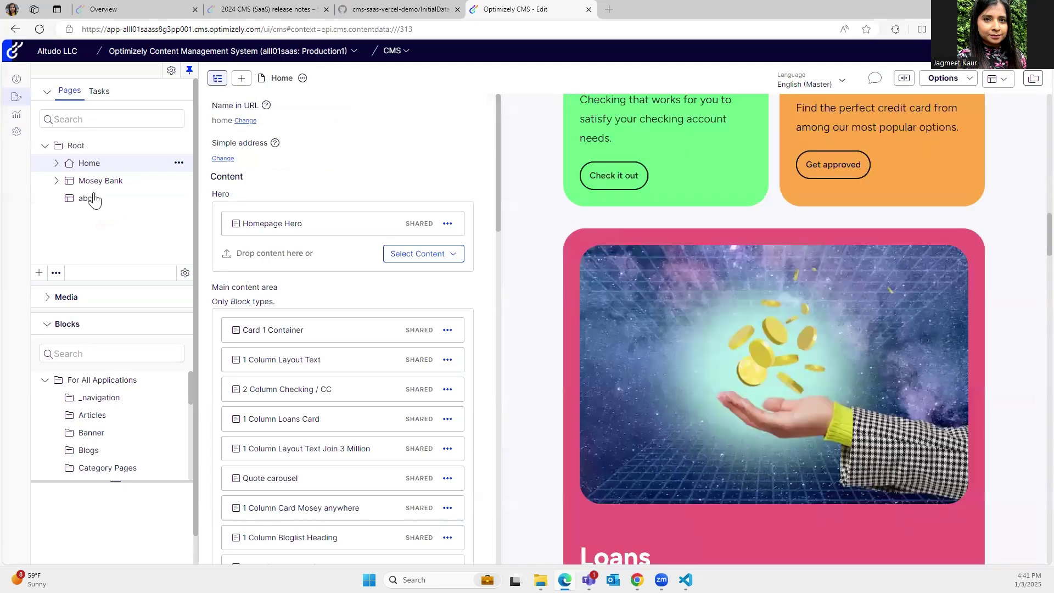
Open the Services page and the Charity and donations page under Home and look at their previews
left_click(57, 163)
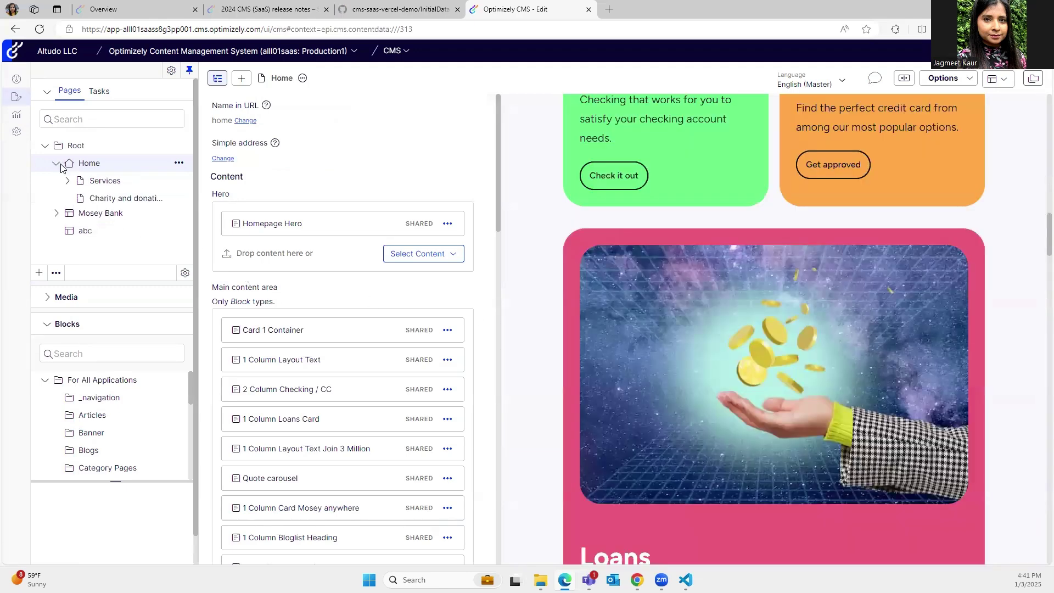
left_click(89, 182)
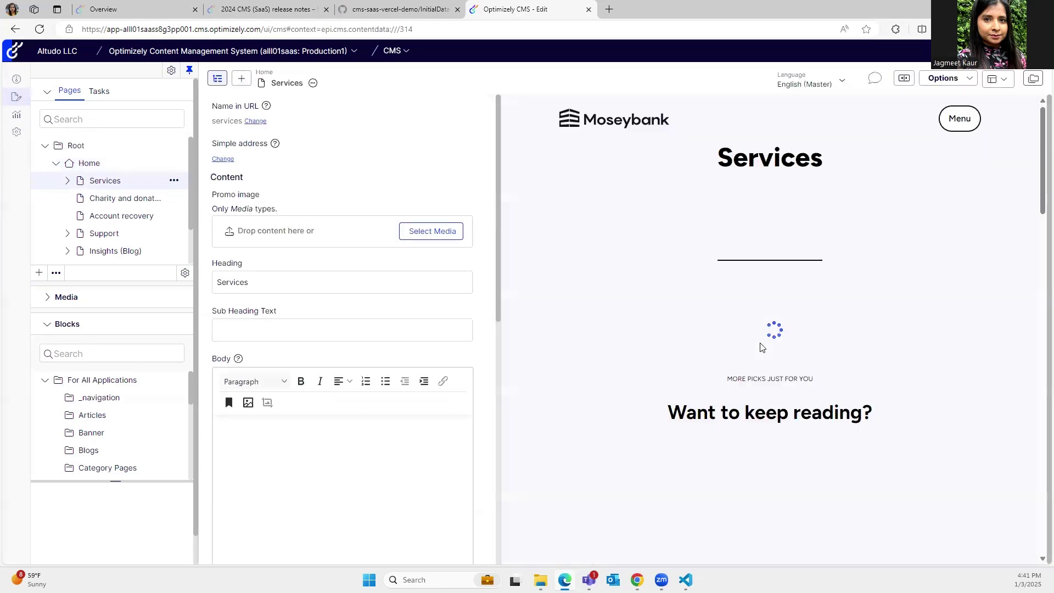
scroll(767, 401, "down", 7)
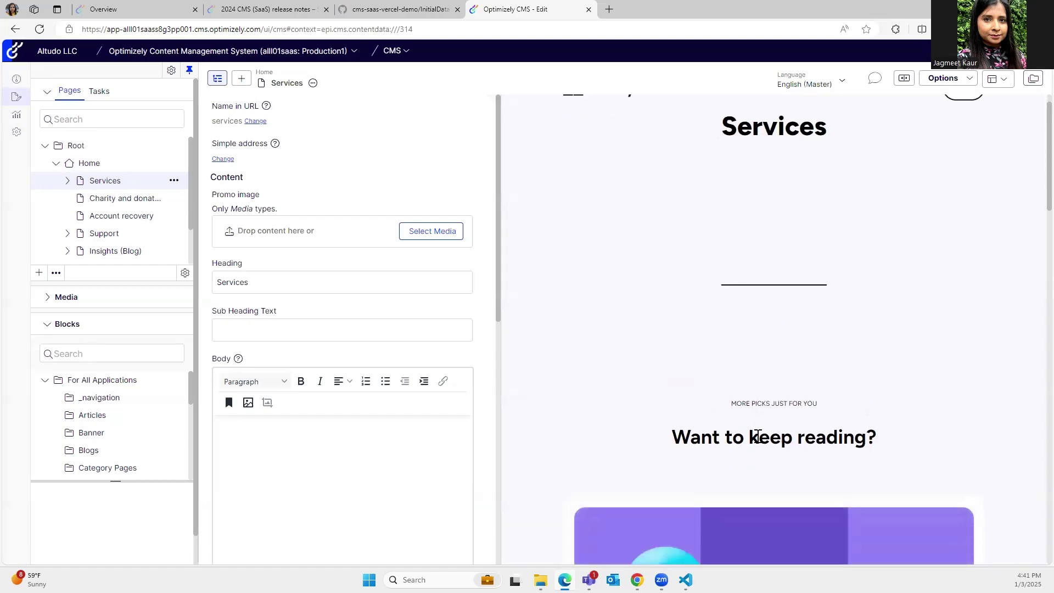
scroll(755, 432, "down", 2)
scroll(701, 337, "up", 5)
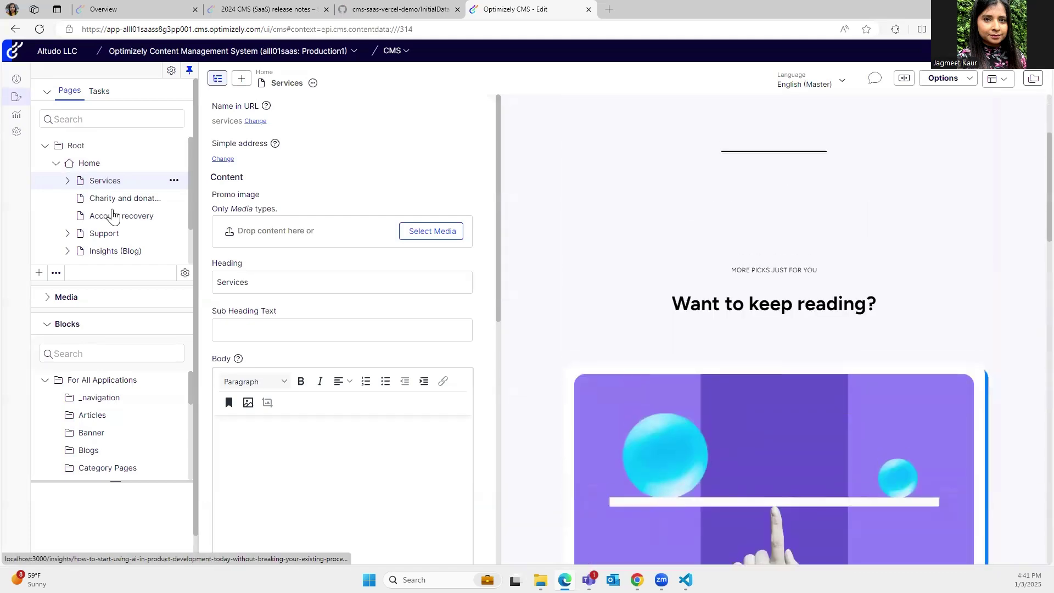
scroll(799, 362, "up", 3)
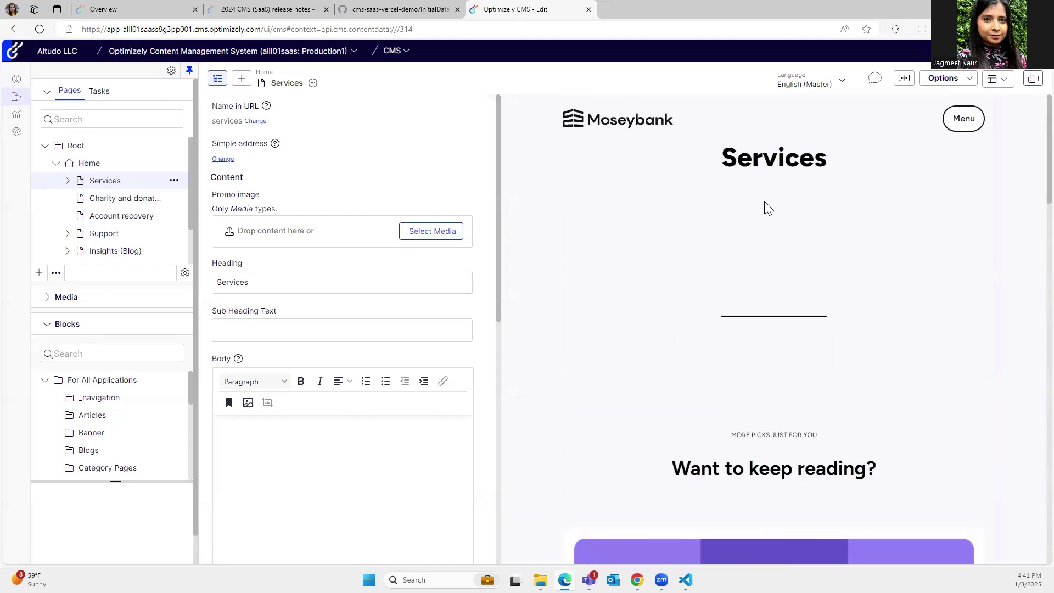
left_click(90, 199)
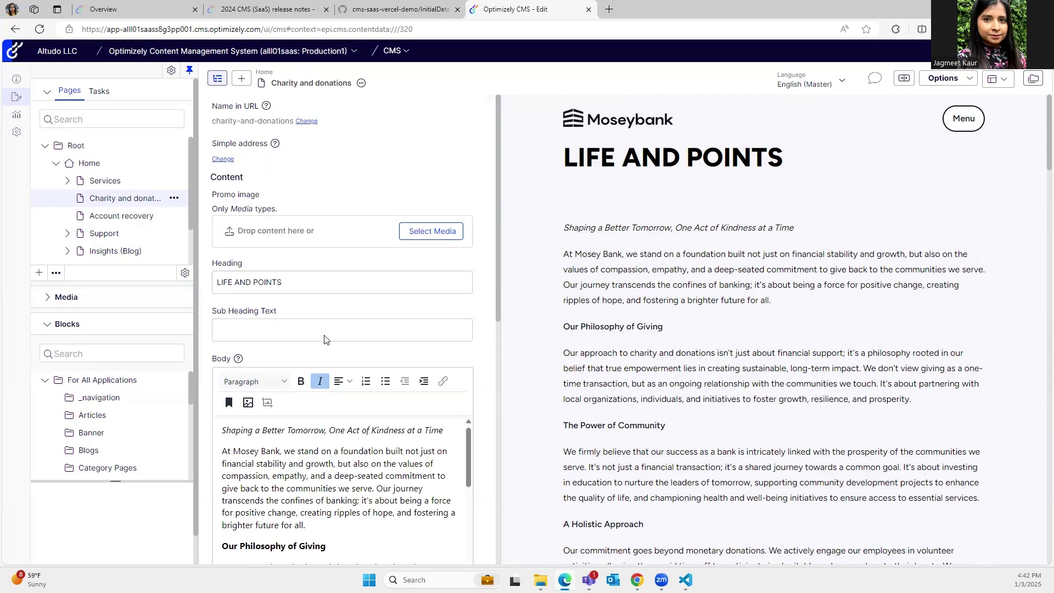
Review the Charity and donations page's content properties, from the body text through the SEO settings to the publishing dates
scroll(328, 433, "down", 6)
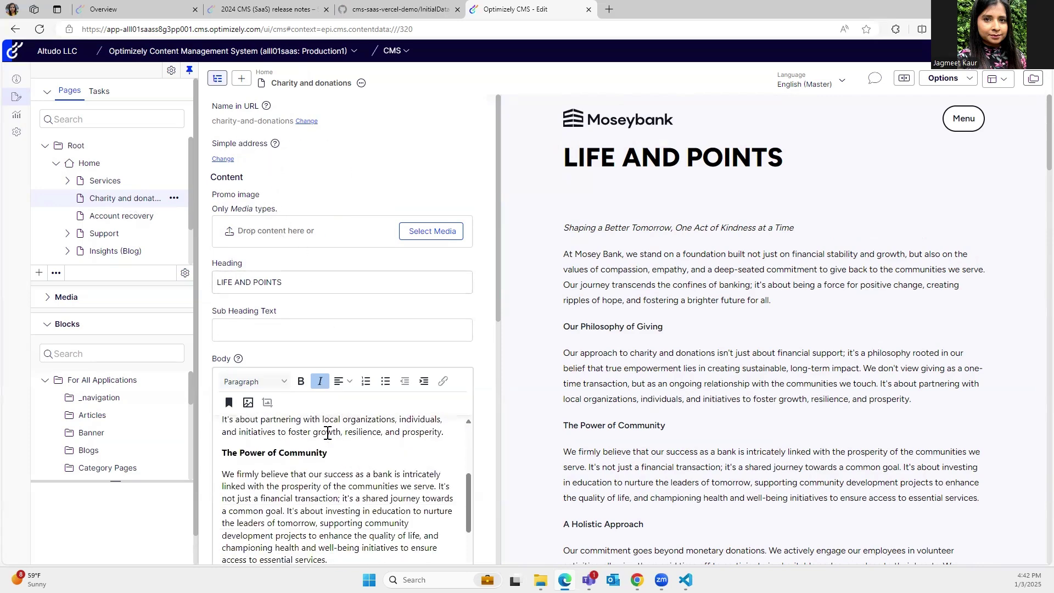
scroll(481, 419, "down", 8)
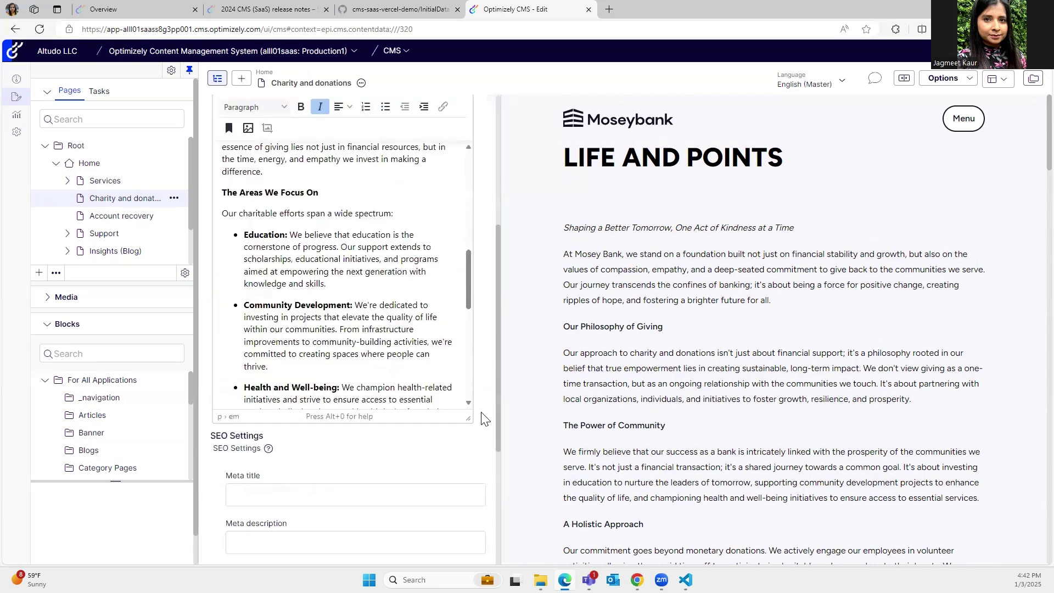
scroll(481, 419, "up", 4)
scroll(482, 417, "down", 4)
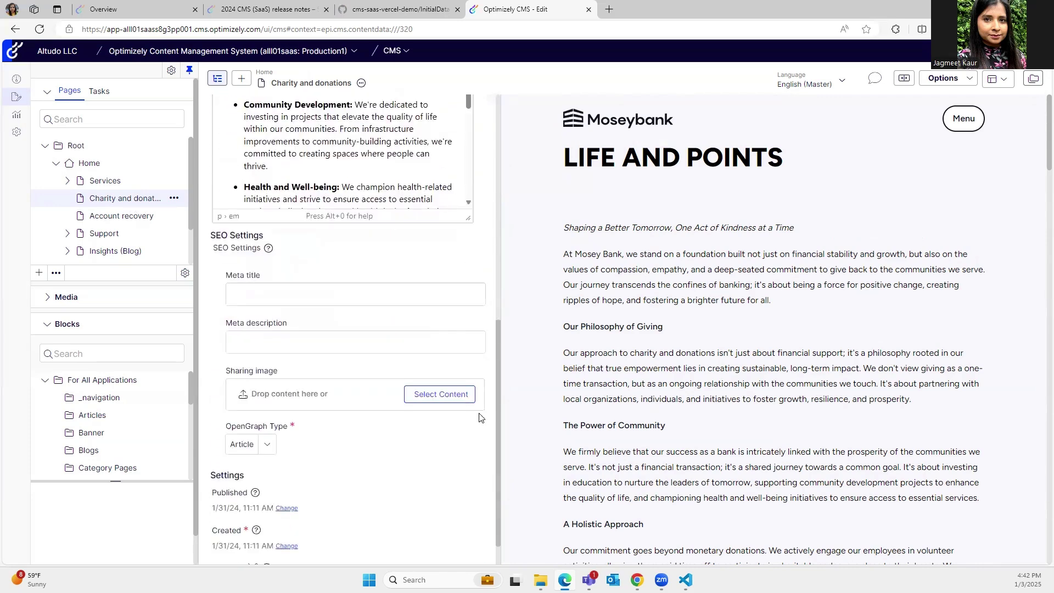
scroll(479, 418, "down", 1)
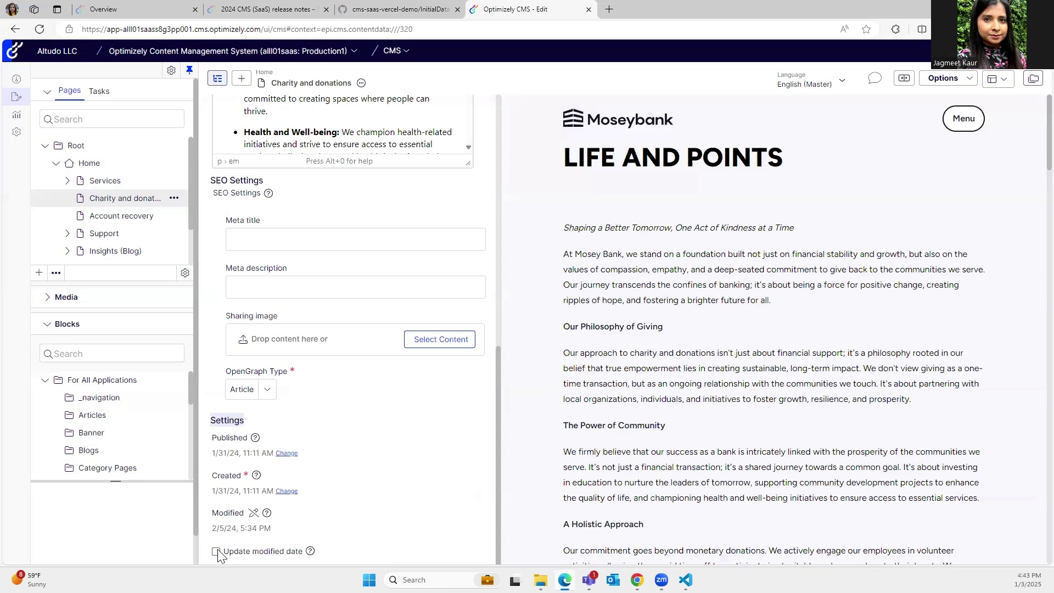
scroll(455, 522, "up", 10)
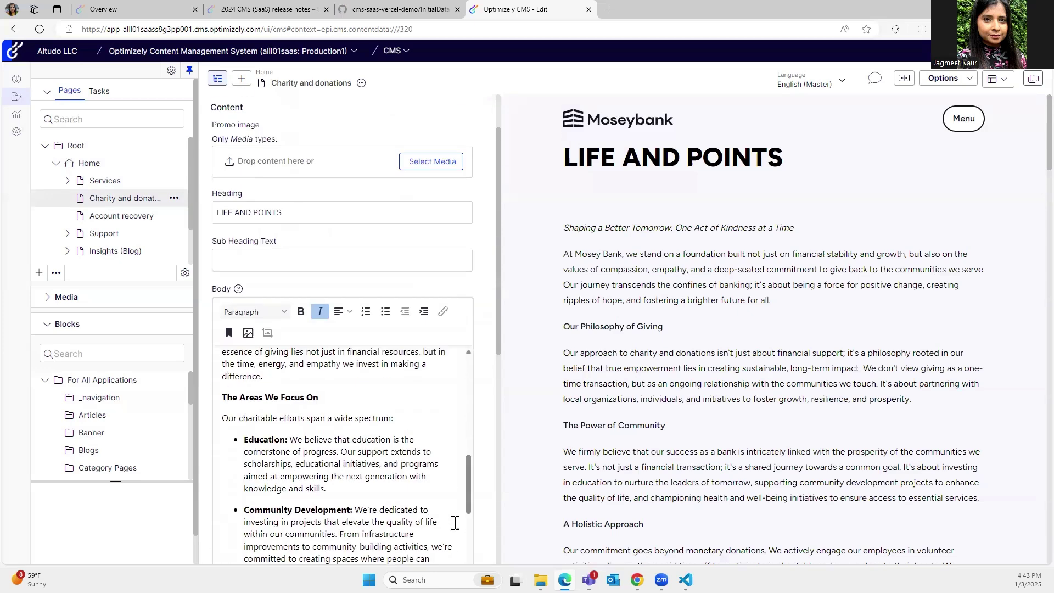
Open the Insights (Blog) page under Home to view its properties and preview
left_click(94, 252)
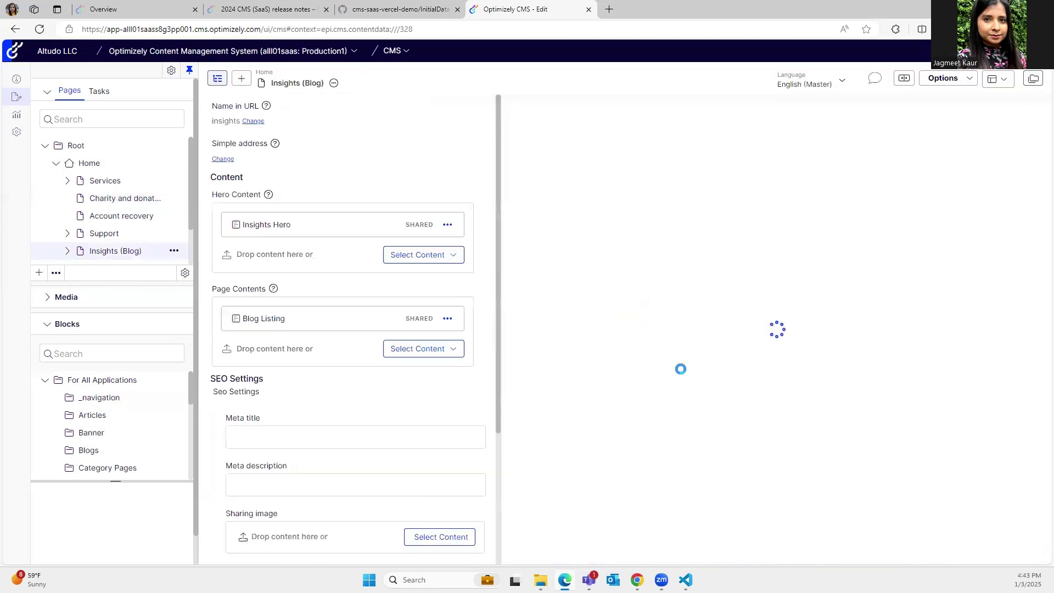